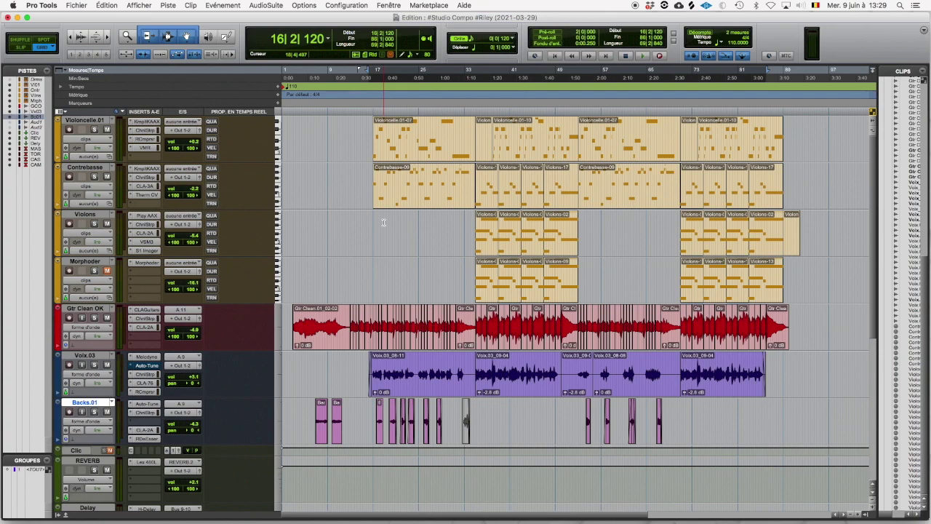
Play the song from bar 12 and stop after listening to the vocal passage.
left_click(416, 229)
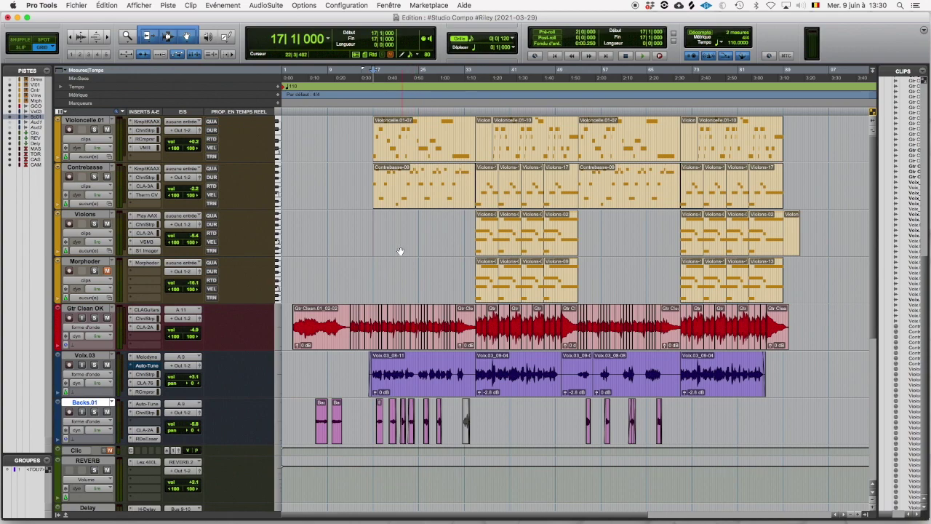
left_click(350, 269)
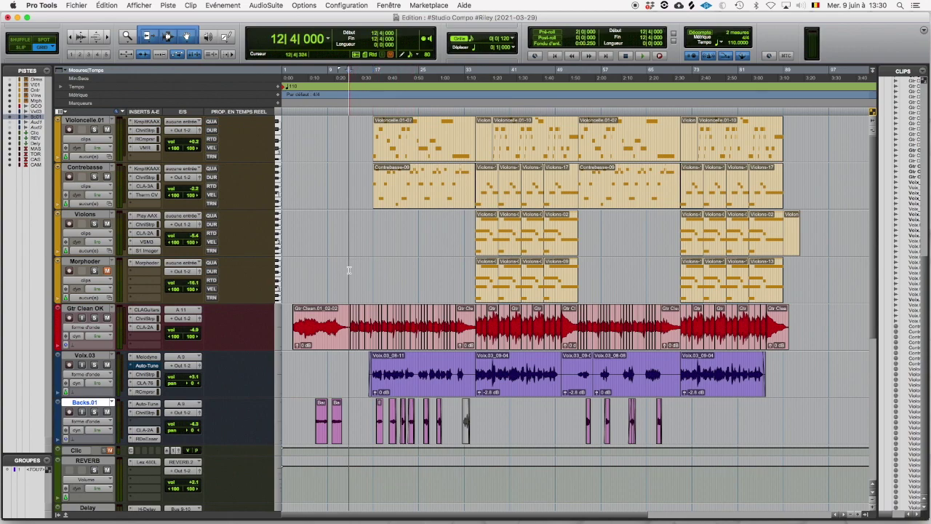
key("space")
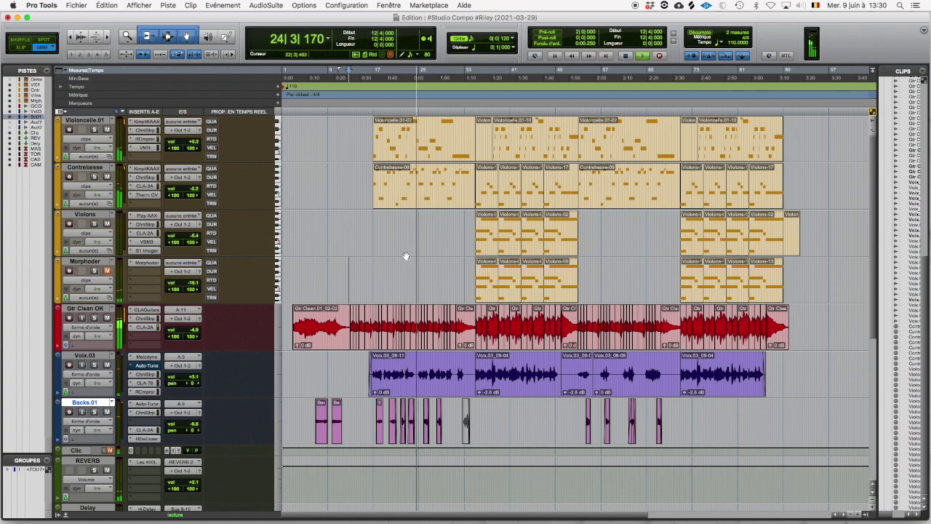
key("space")
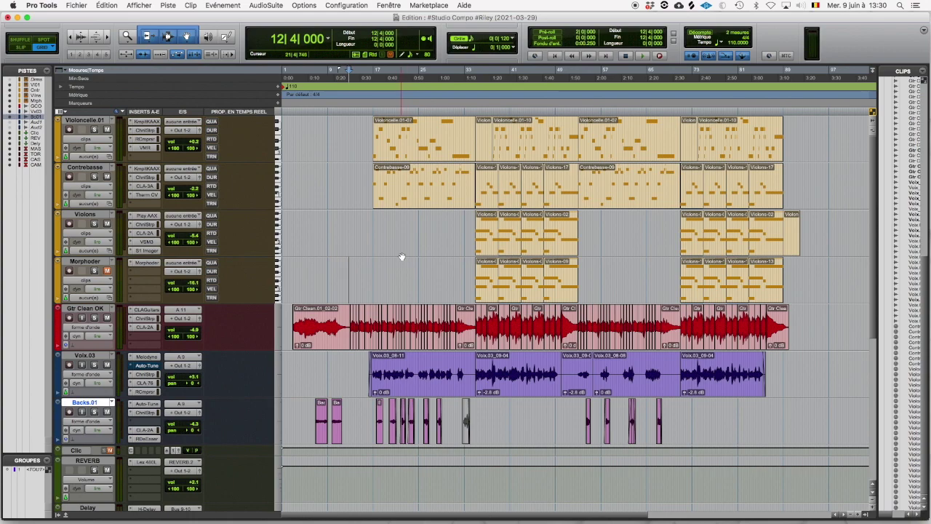
Open Melodyne on the Voix.03 track and examine the detected vocal notes from bar 17 to bar 31.
left_click(156, 357)
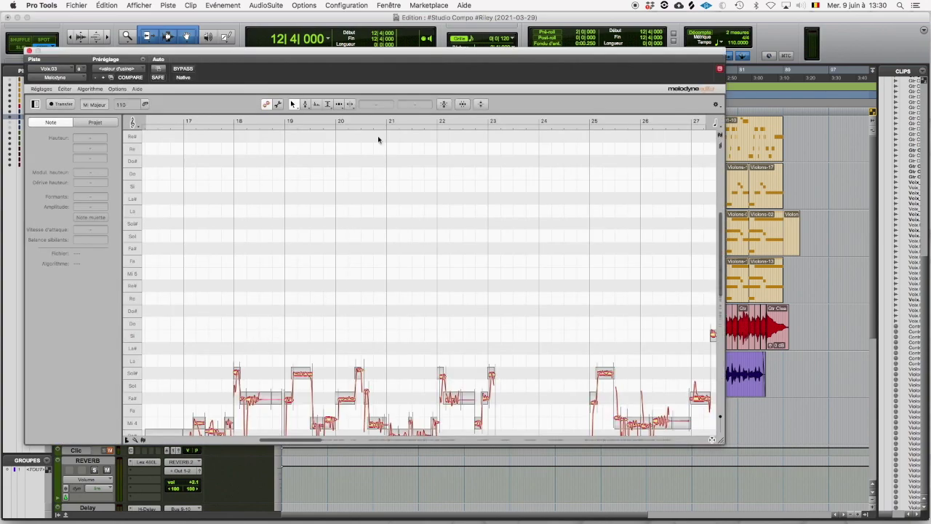
left_click_drag(377, 48, 464, 43)
scroll(521, 247, "down", 6)
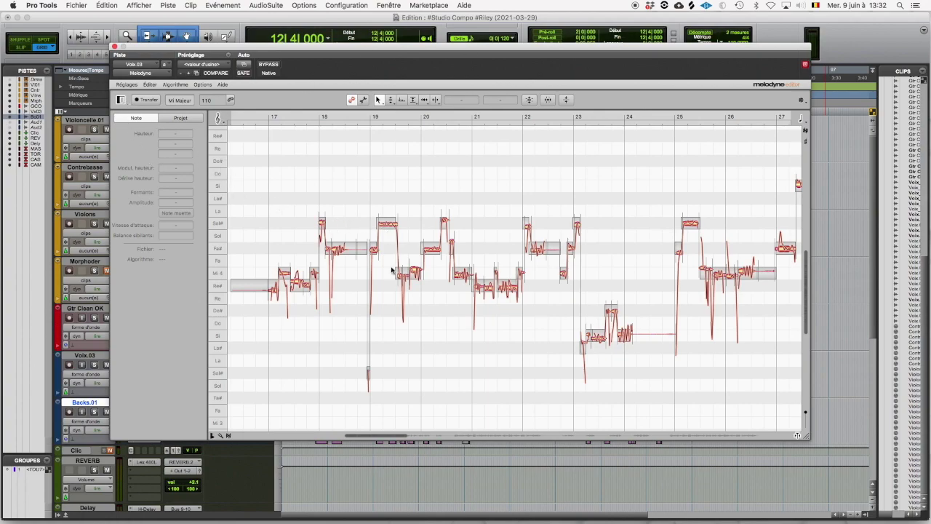
left_click_drag(367, 435, 342, 428)
scroll(373, 426, "right", 5)
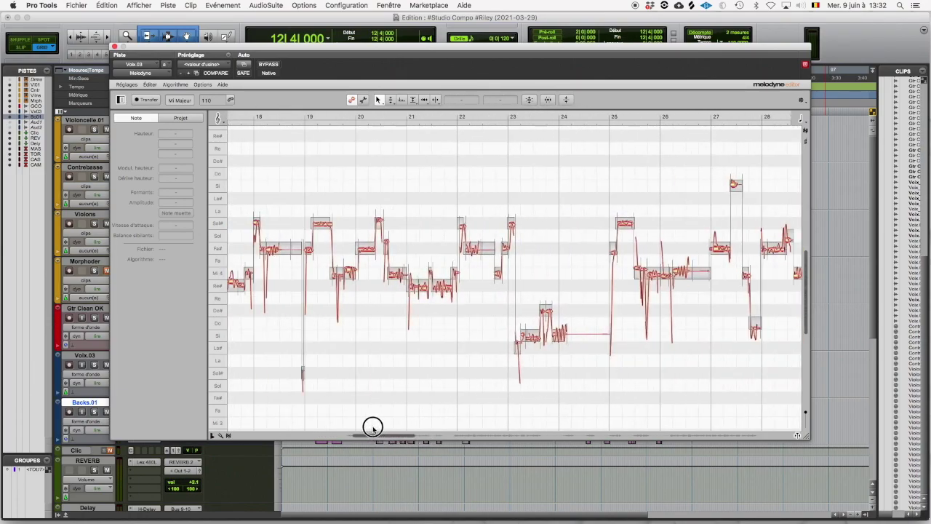
left_click_drag(283, 45, 383, 34)
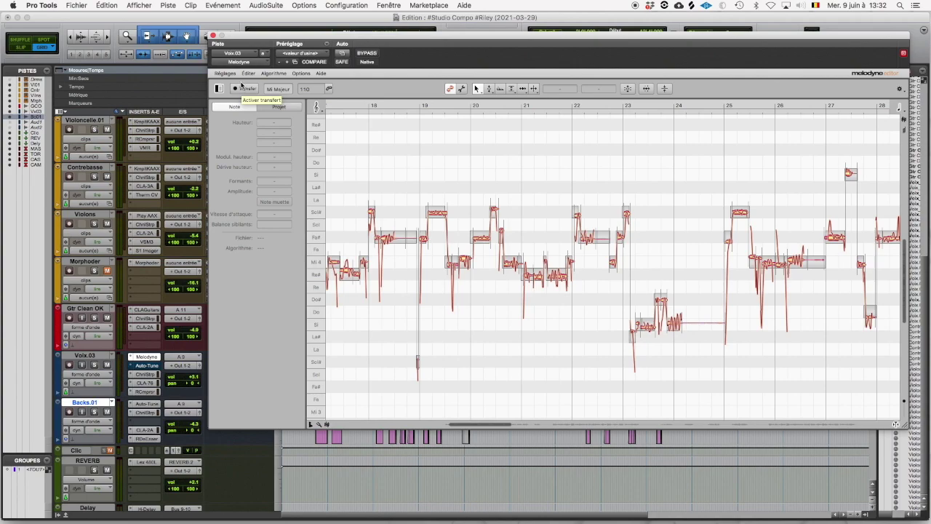
left_click_drag(337, 35, 280, 27)
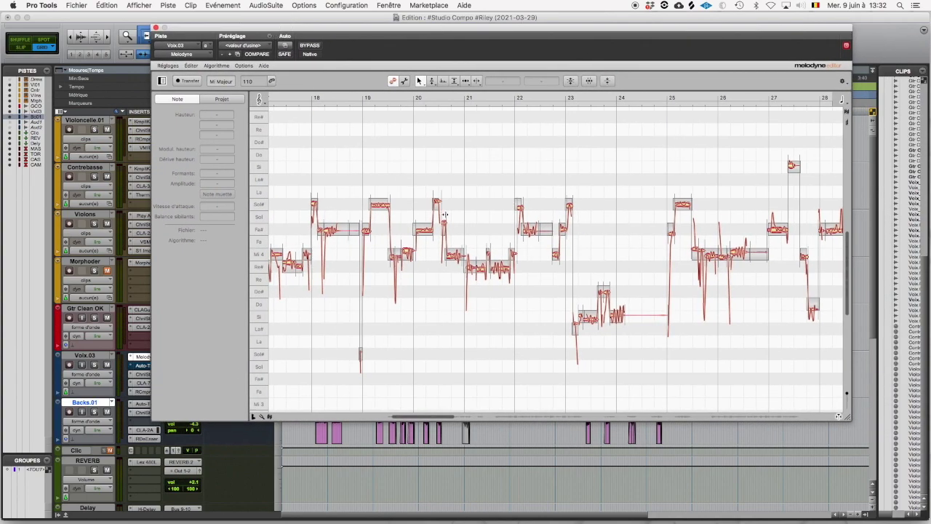
scroll(444, 213, "down", 1)
scroll(451, 224, "up", 1)
left_click_drag(439, 415, 460, 416)
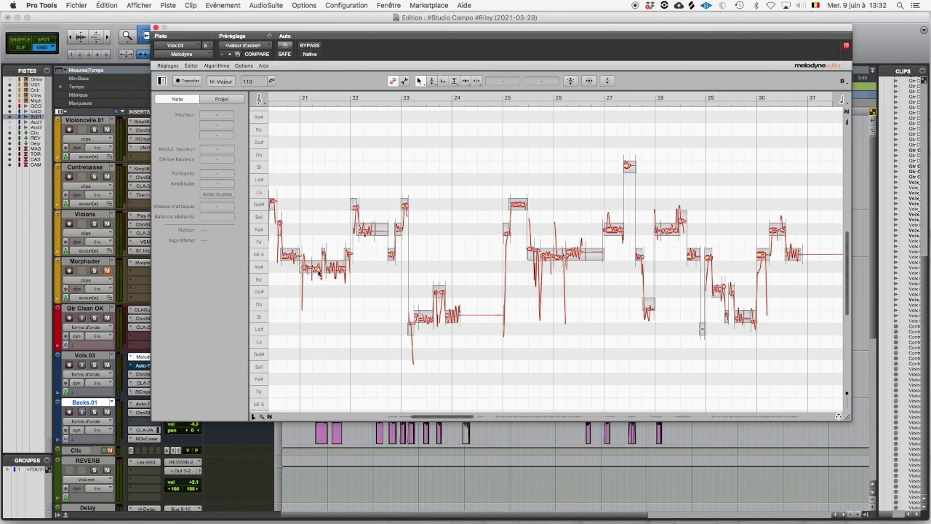
Snap the first Re# 4 vocal note in bar 21 to exact pitch at 0 ct with the pitch tool.
left_click(315, 270)
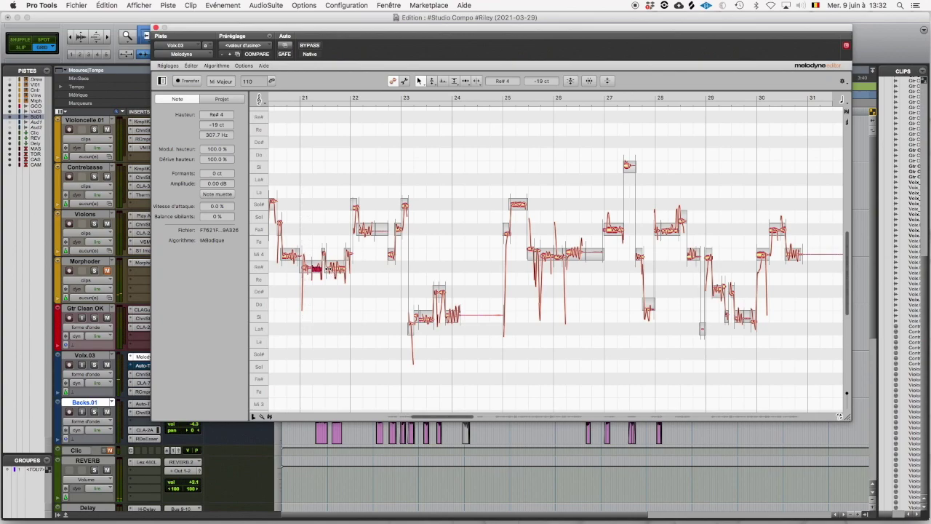
left_click(316, 271)
left_click(431, 82)
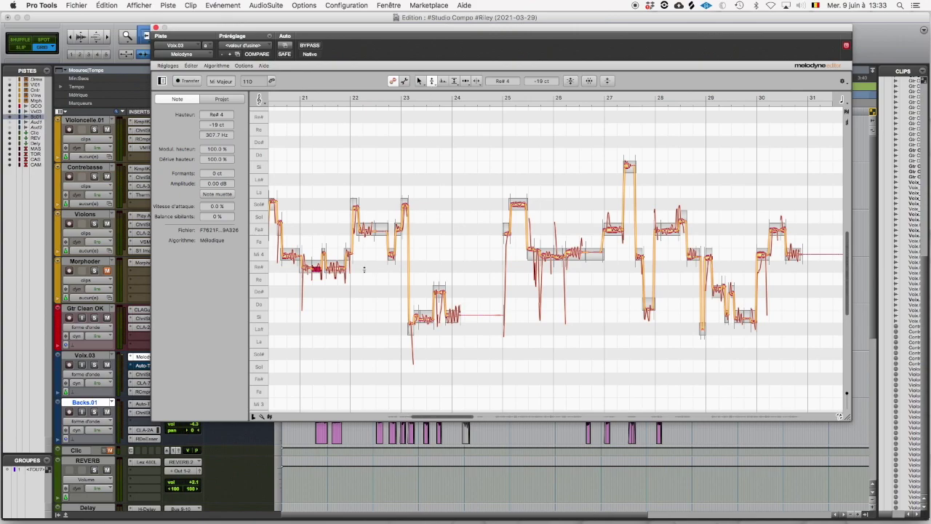
double_click(314, 268)
Try the vocal note in bar 26 at La 4 and return it to Mi 4.
mouse_move(458, 416)
left_mouse_down()
mouse_move(430, 414)
mouse_move(500, 414)
mouse_move(472, 414)
left_mouse_up()
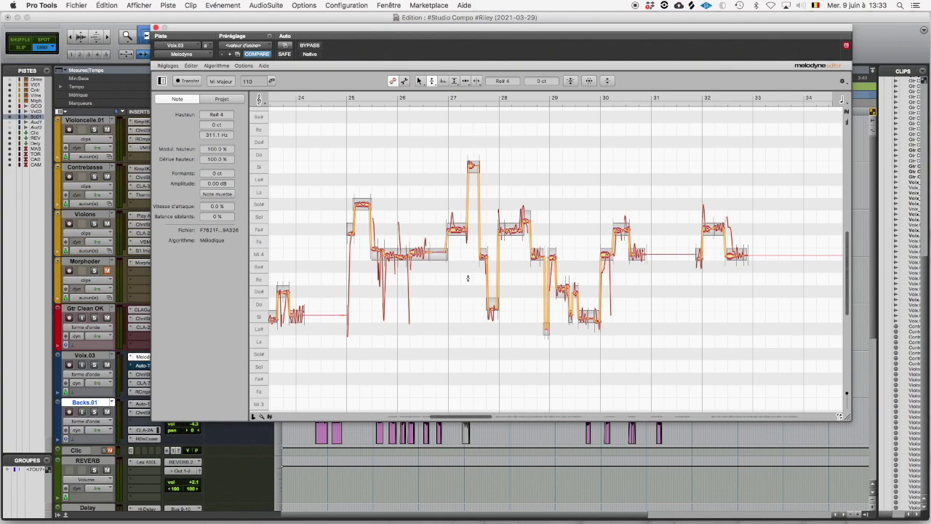
left_click(417, 255)
left_click_drag(416, 255, 418, 191)
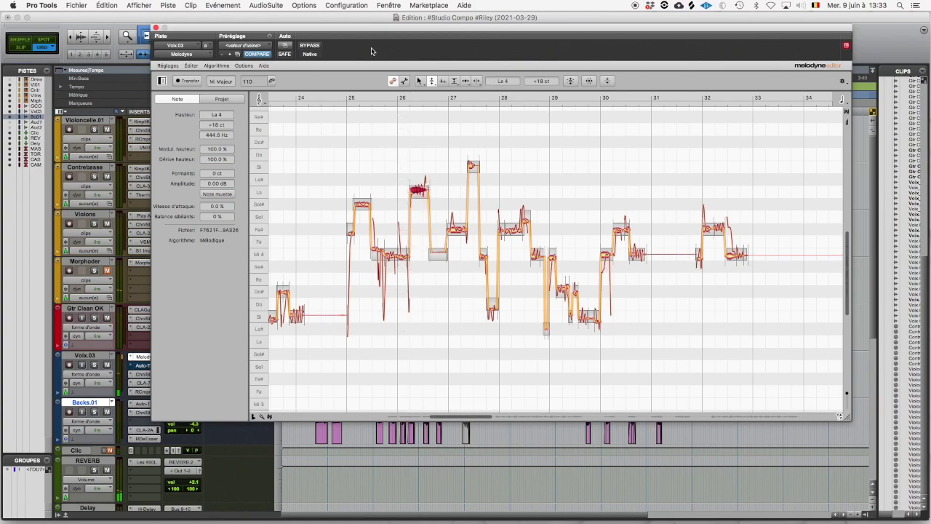
left_click(368, 96)
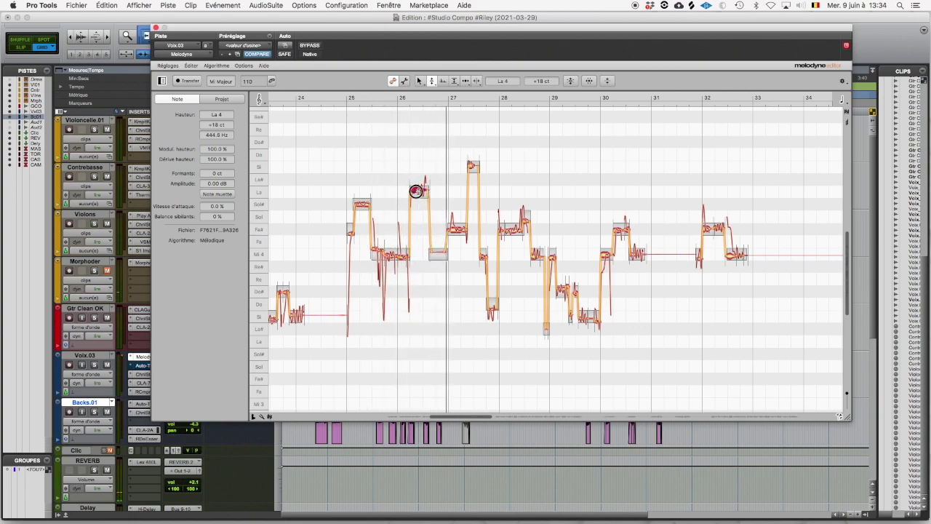
left_click_drag(417, 191, 413, 254)
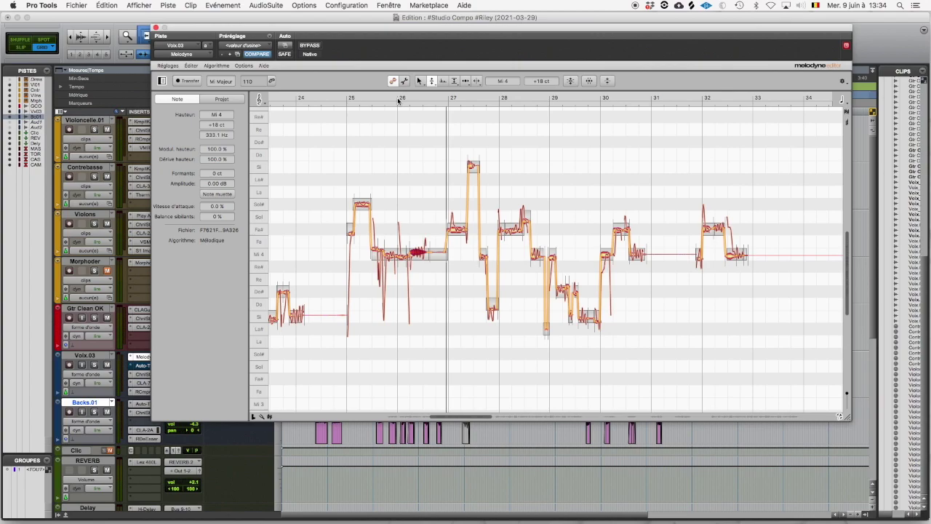
Examine the vocal notes around bars 67 to 78 in Melodyne and close the plug-in.
left_click_drag(473, 417, 740, 408)
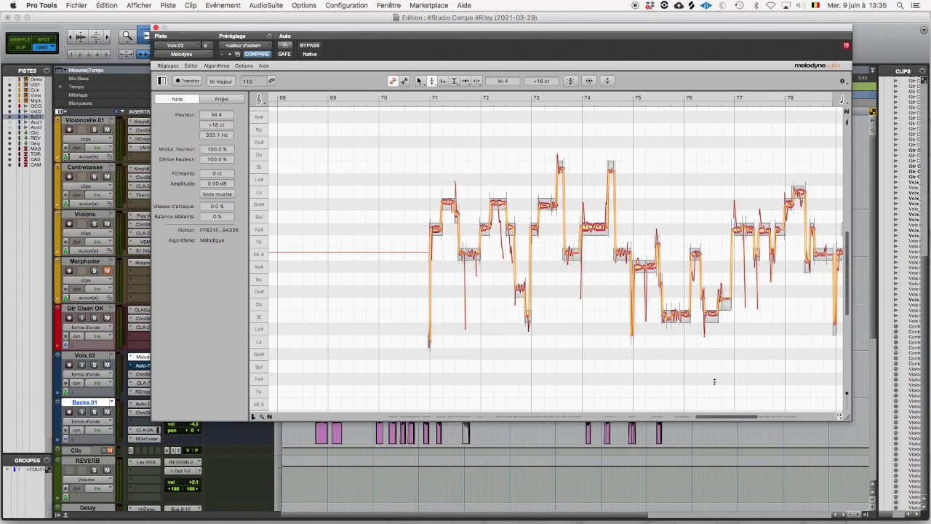
mouse_move(719, 416)
left_mouse_down()
mouse_move(694, 414)
mouse_move(756, 415)
mouse_move(513, 412)
mouse_move(720, 416)
left_mouse_up()
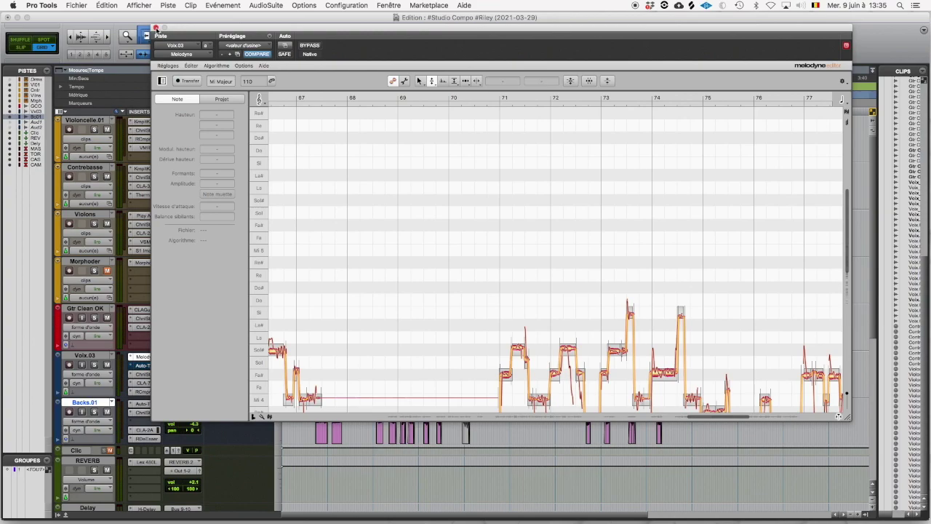
scroll(554, 247, "down", 6)
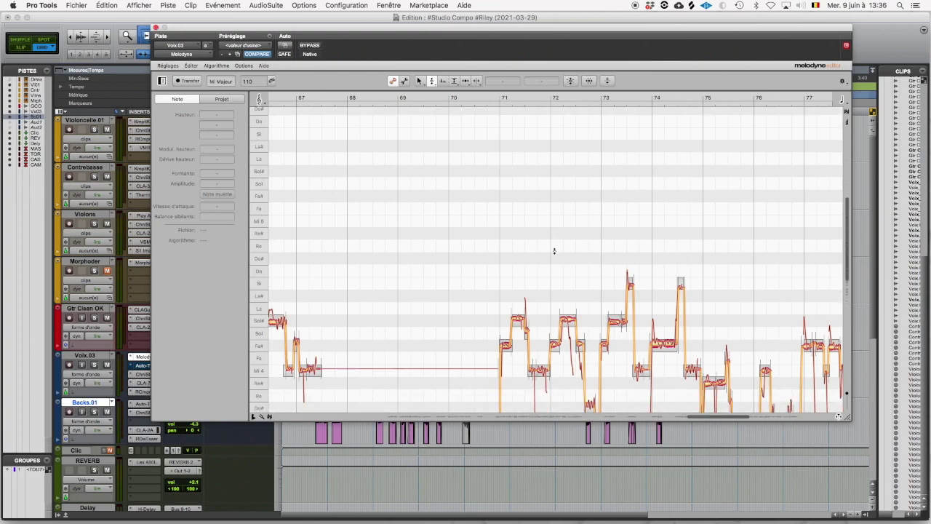
scroll(555, 251, "up", 2)
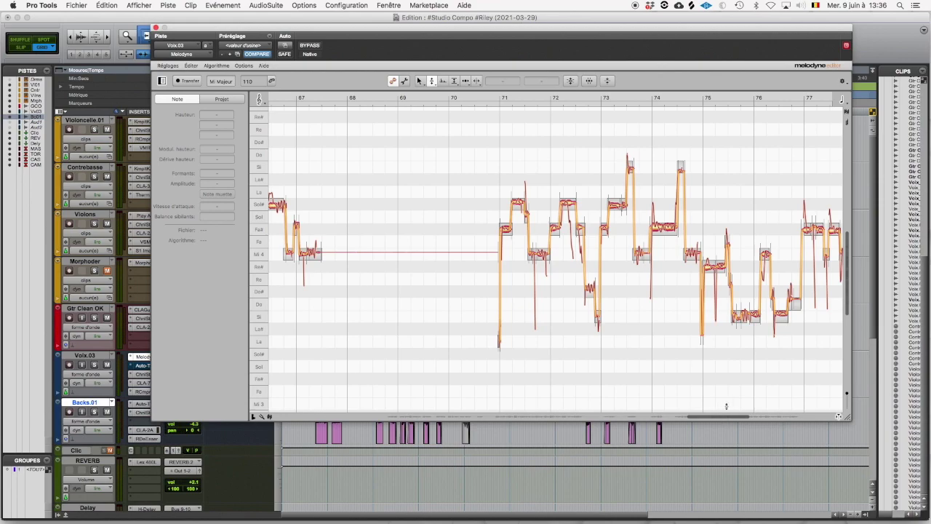
left_click_drag(729, 414, 643, 400)
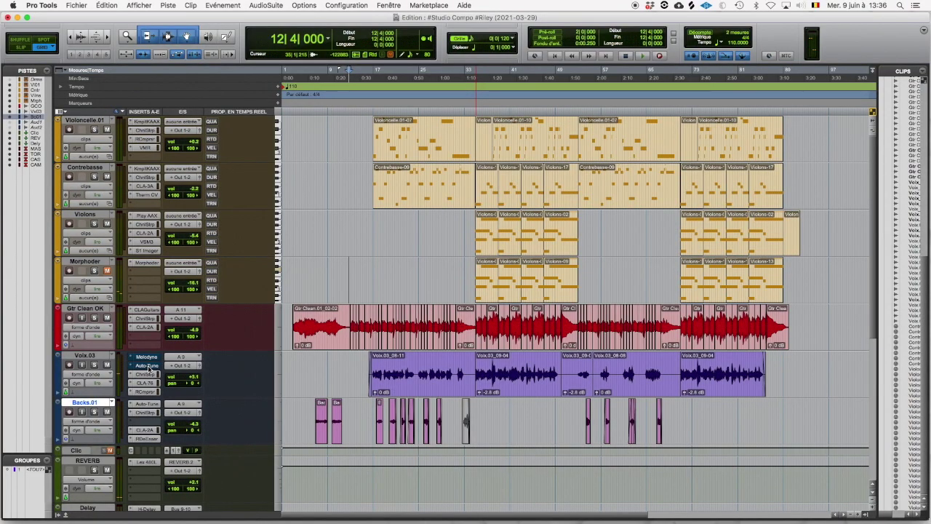
Open Auto-Tune Realtime on the Voix.03 track and play the vocal to watch its pitch correction.
left_click(147, 365)
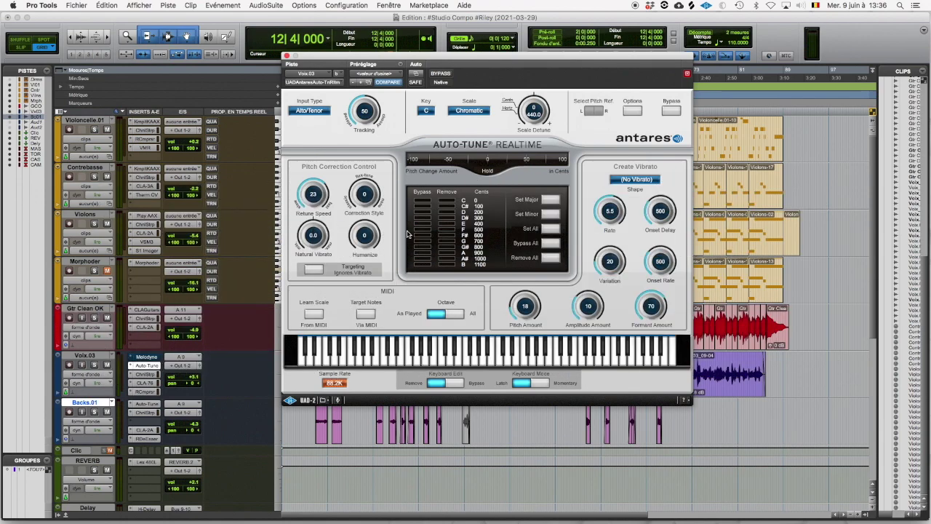
left_click_drag(358, 57, 408, 25)
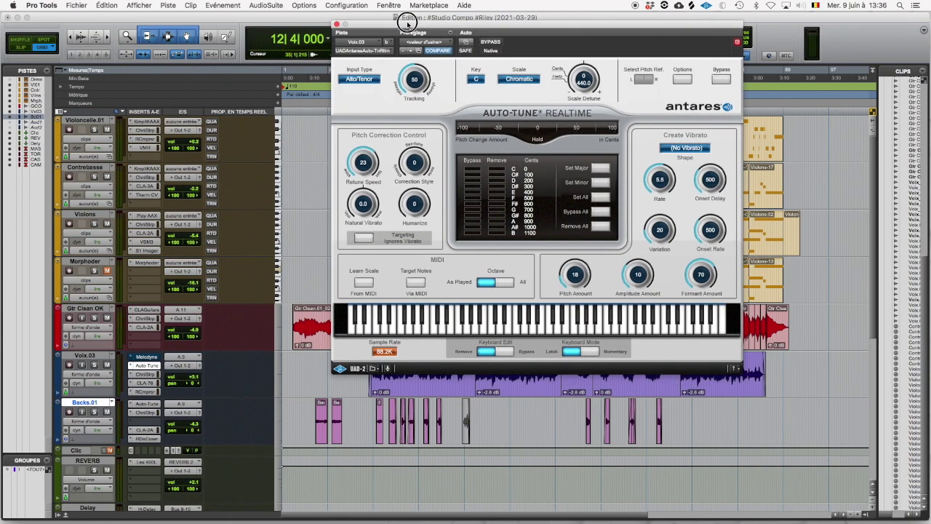
left_click(426, 390)
key("space")
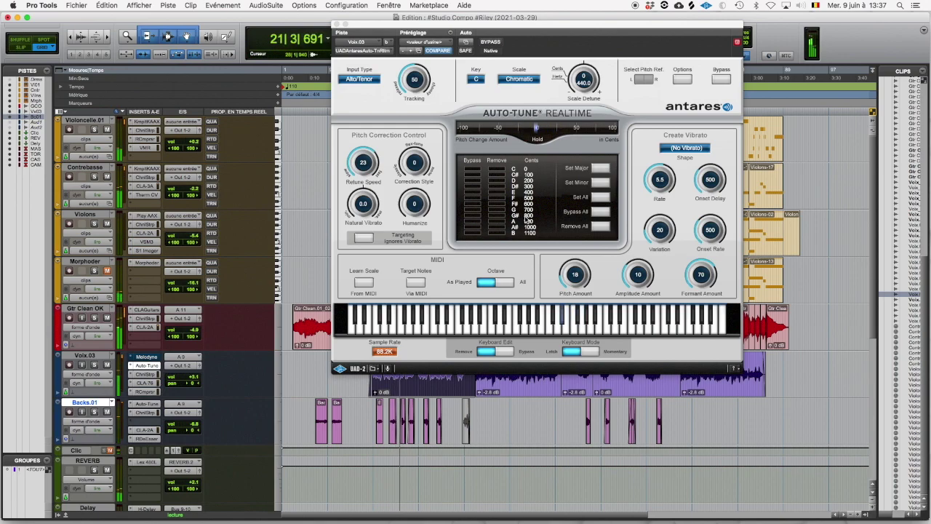
key("space")
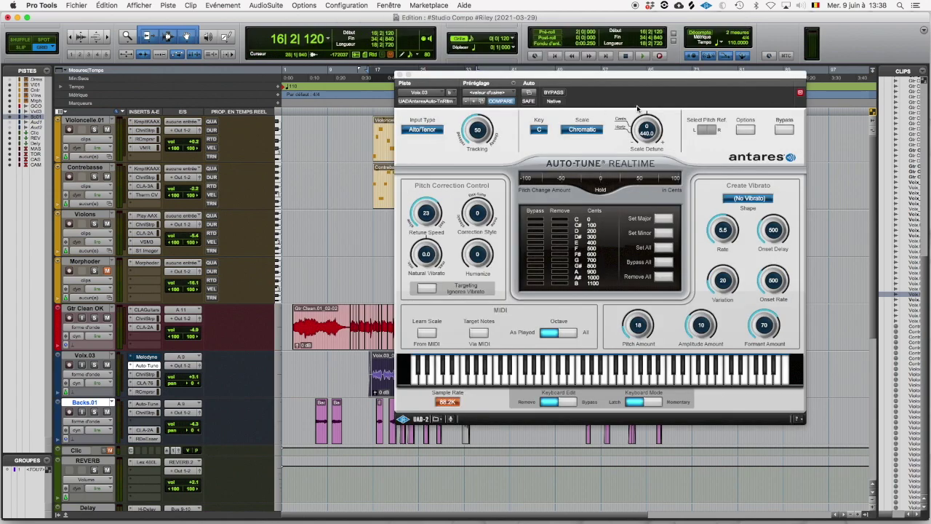
Set the Auto-Tune key to A and scale to Major, and audition the vocal from bar 35.
left_click(545, 131)
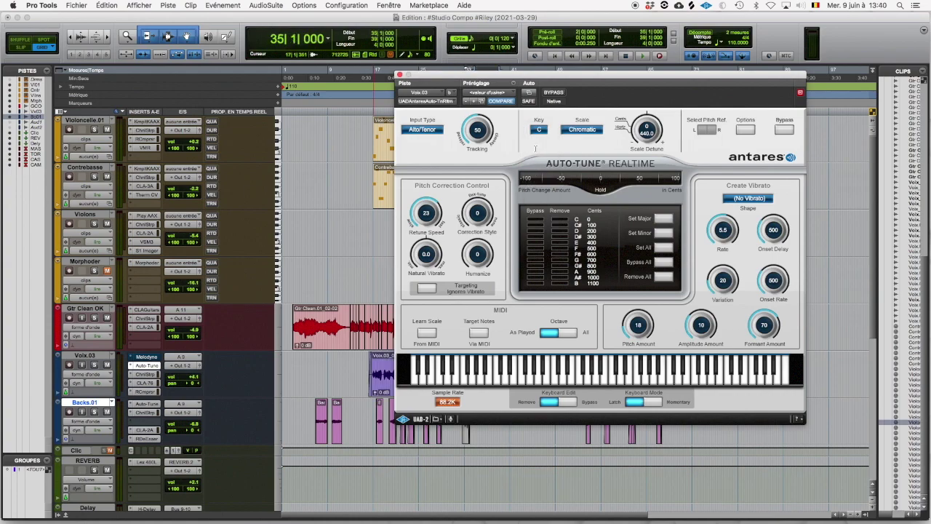
left_click(539, 130)
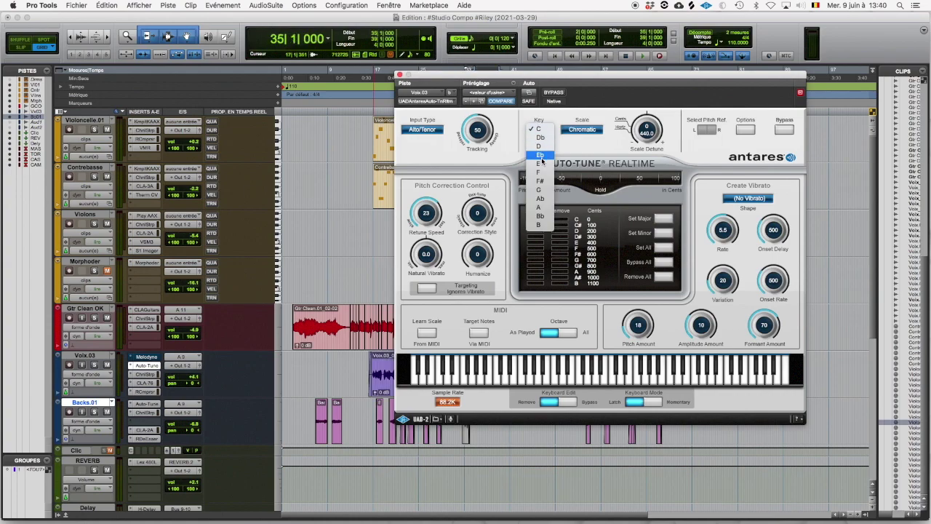
left_click(543, 207)
left_click(582, 129)
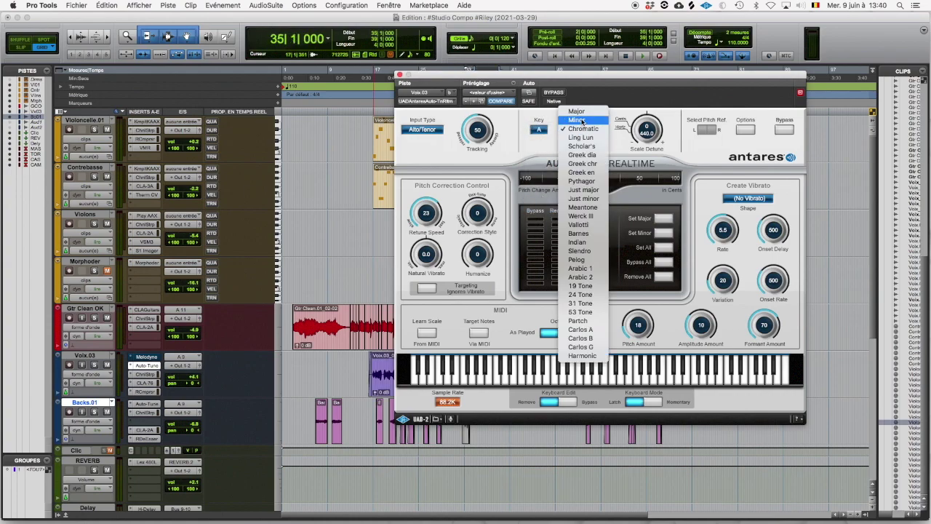
left_click(581, 112)
key("space")
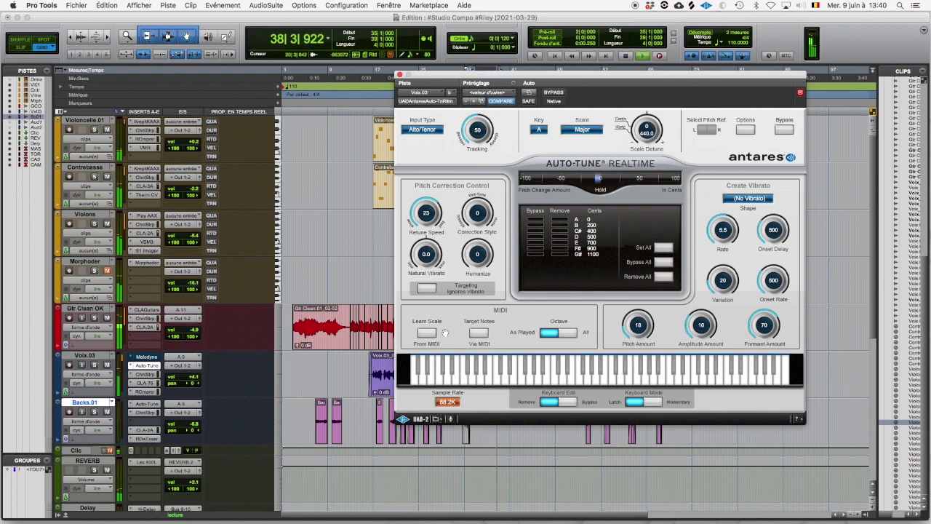
key("space")
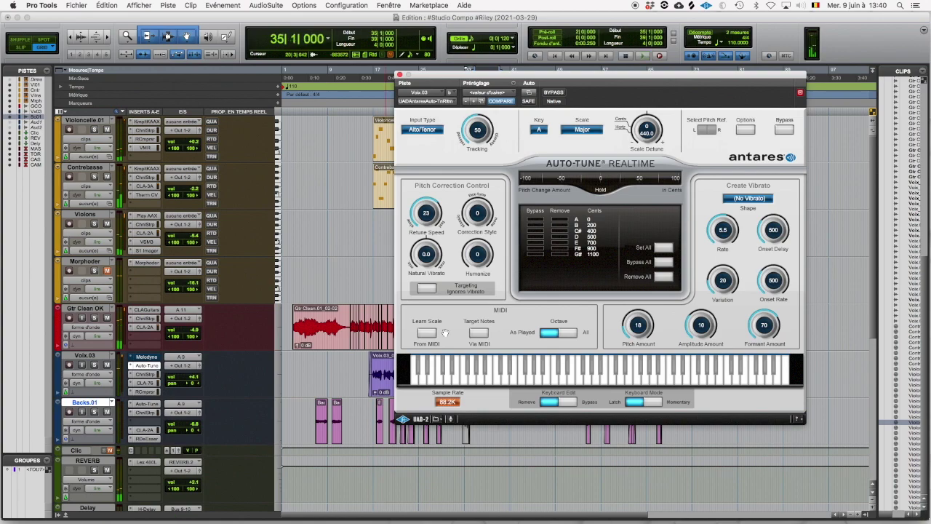
Set the Auto-Tune key back to C and the scale to Chromatic.
left_click(539, 130)
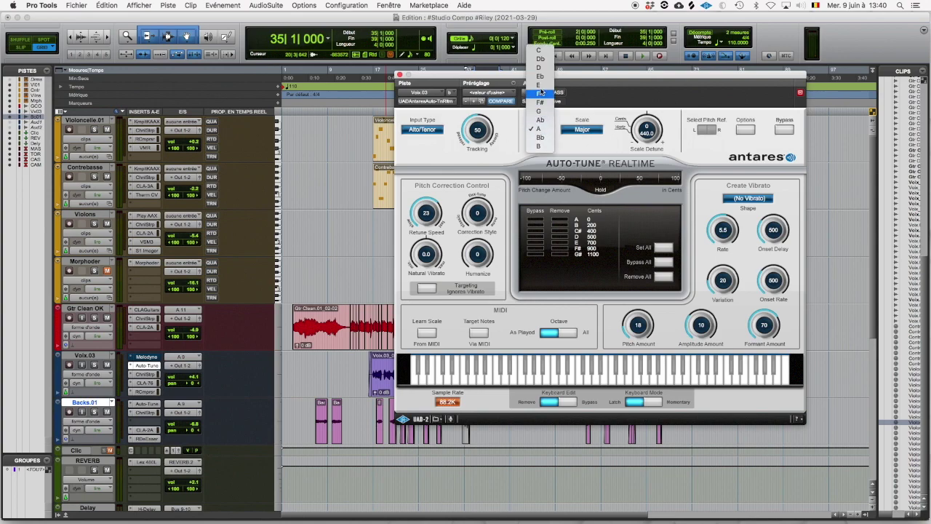
left_click(539, 50)
left_click(582, 130)
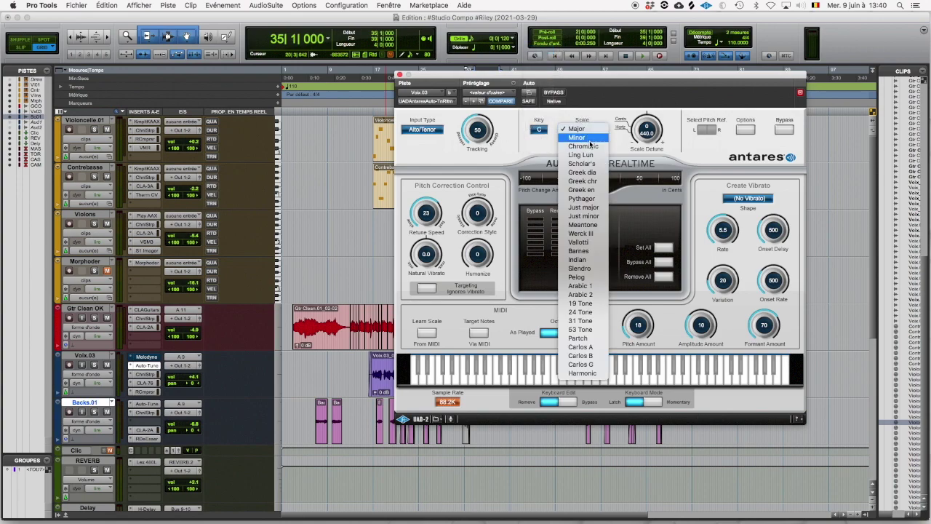
left_click(590, 145)
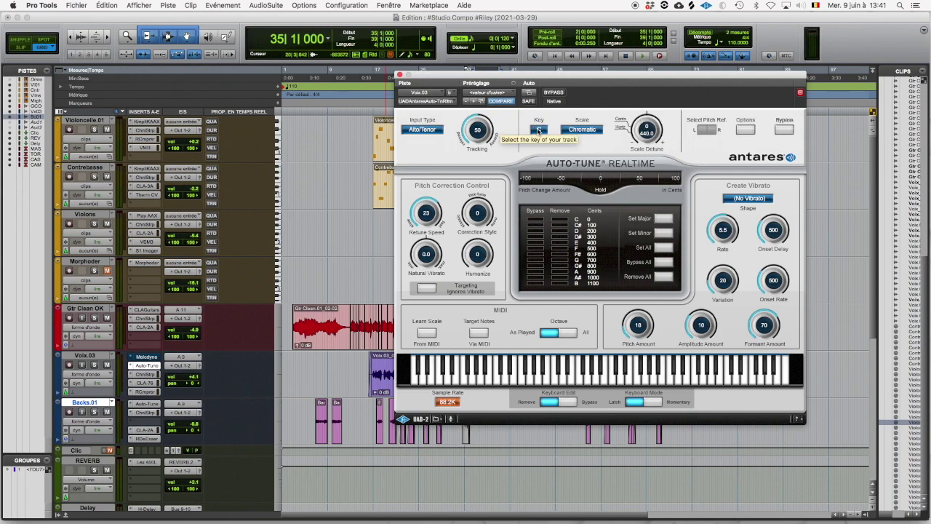
Set the Auto-Tune key to A and the scale to Major.
left_click(538, 131)
left_click(558, 116)
left_click(539, 129)
left_click(545, 208)
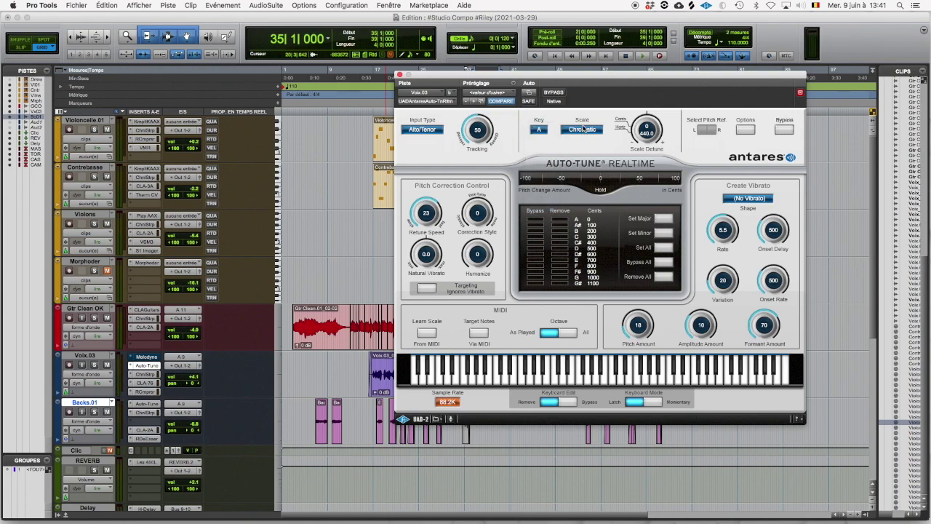
left_click(582, 130)
left_click(587, 113)
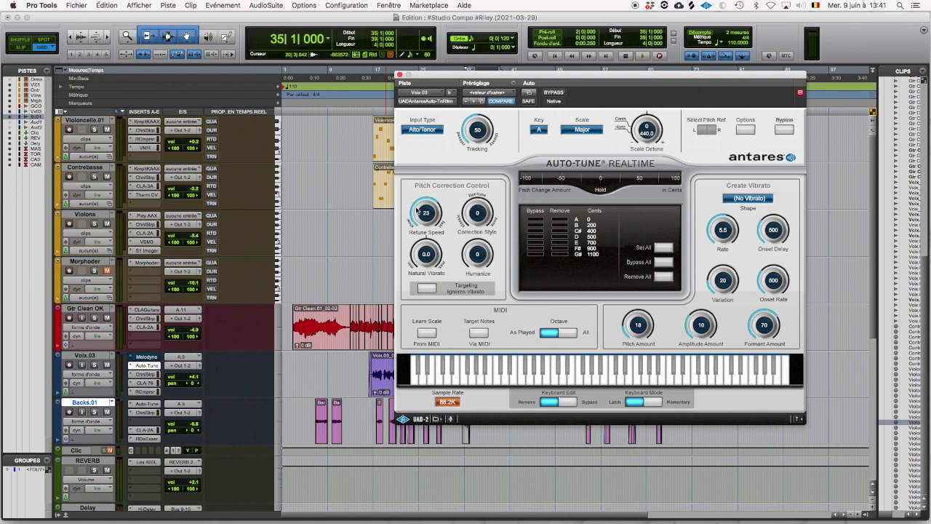
Keep Alto/Tenor as the Auto-Tune input type and move the plug-in window clear of the first Voix.03 clip.
left_click(428, 130)
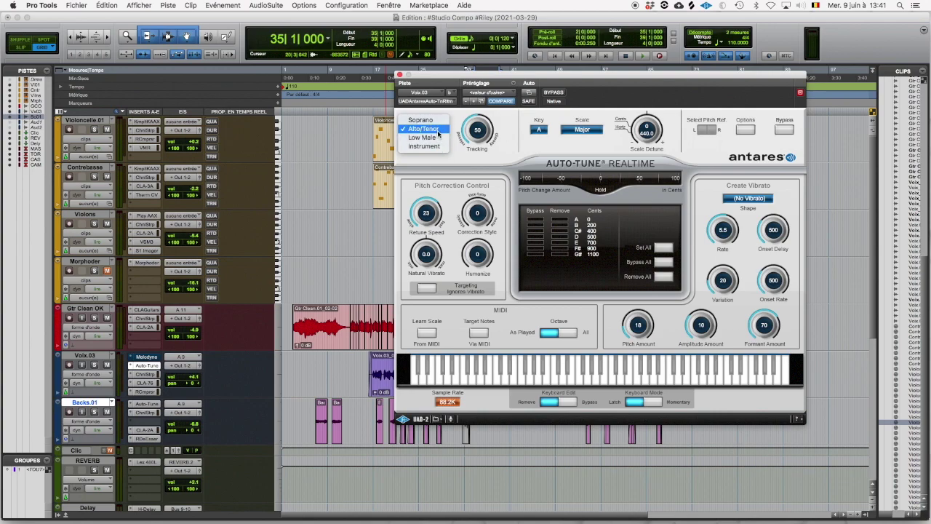
left_click(438, 129)
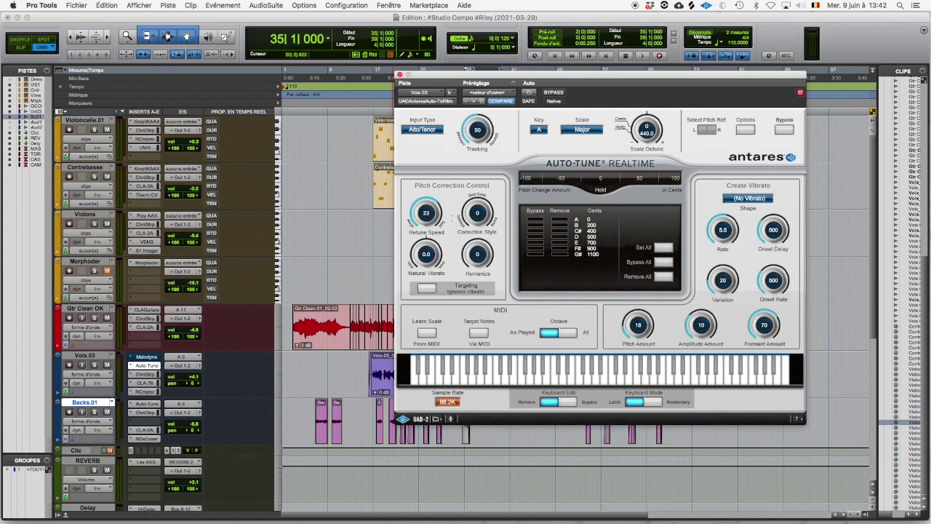
left_click_drag(488, 77, 573, 37)
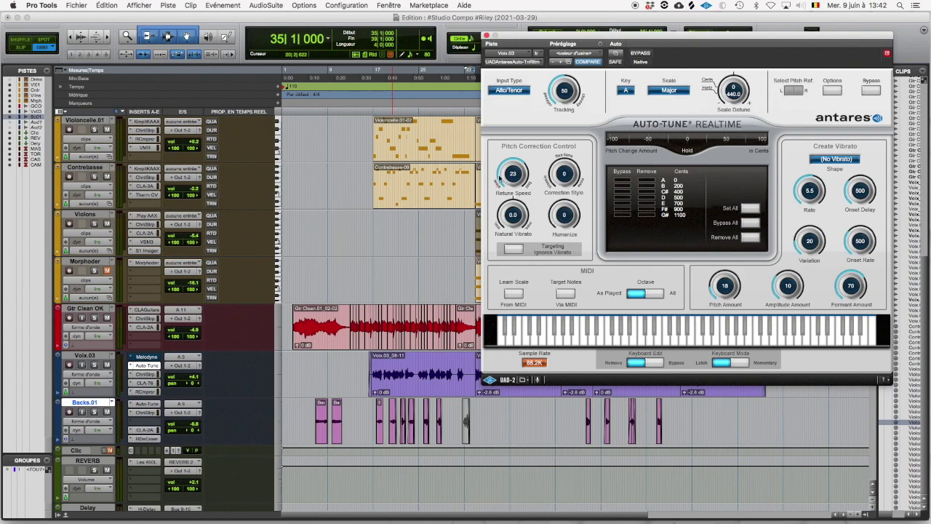
Select the first Voix.03 clip and play it while changing Auto-Tune's Retune Speed to 0 and up to 80.
left_click(434, 388)
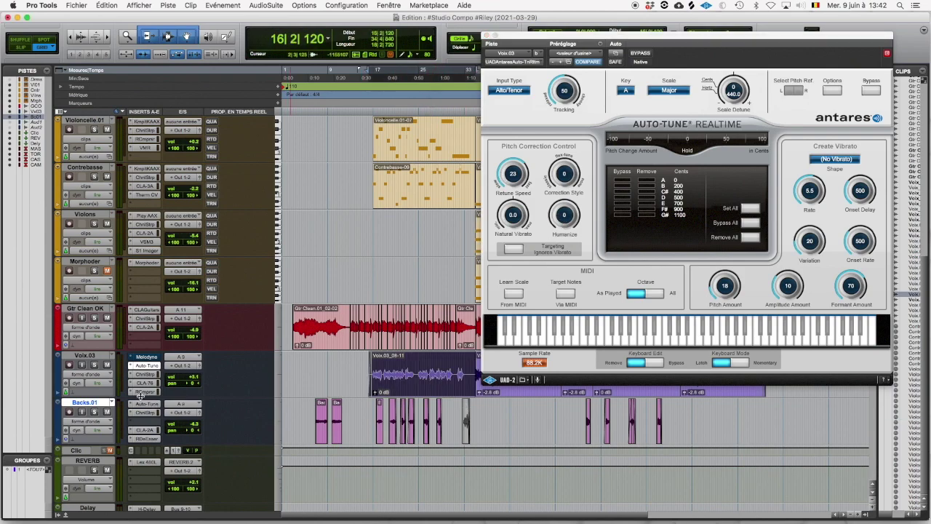
key("space")
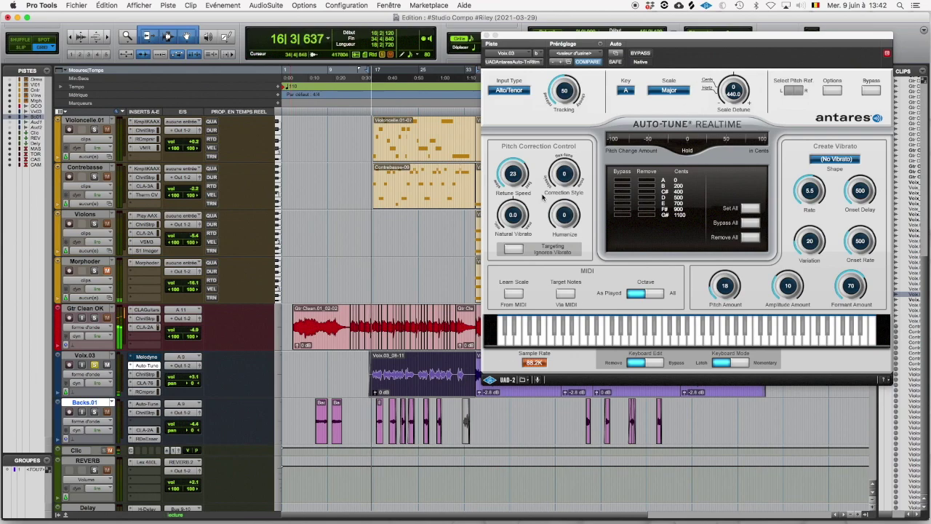
left_click_drag(513, 185, 513, 146)
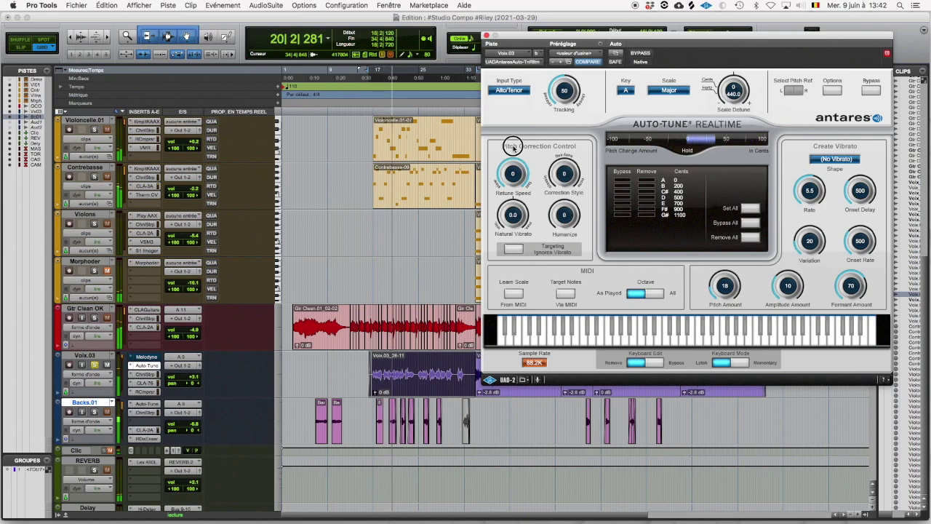
left_click_drag(510, 168, 504, 198)
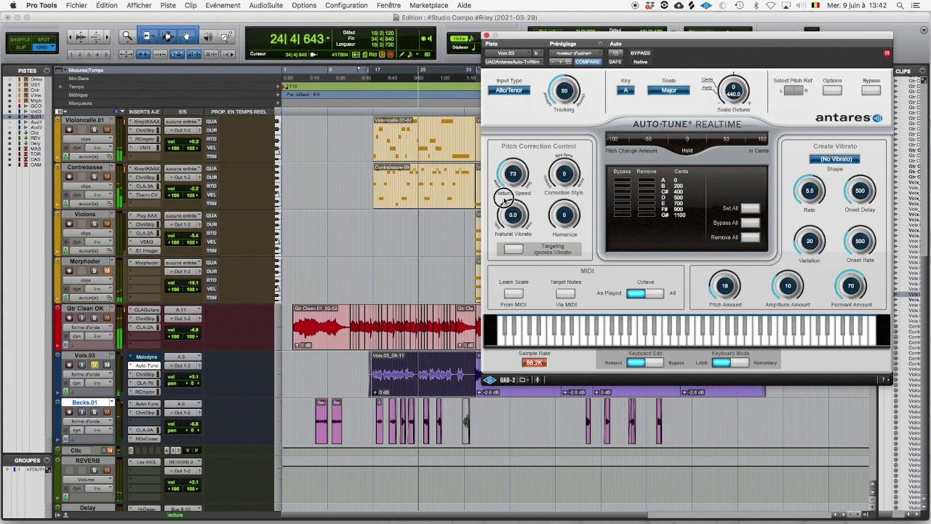
left_click_drag(504, 200, 504, 202)
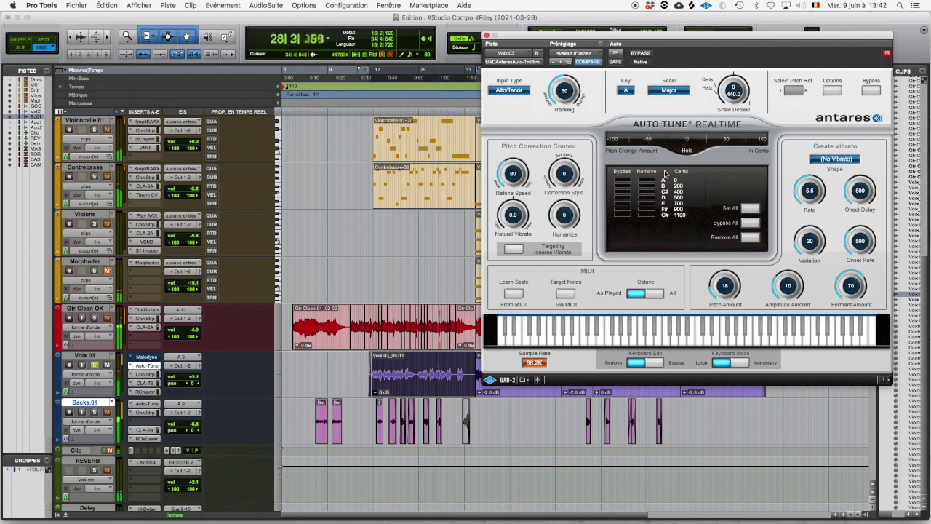
key("space")
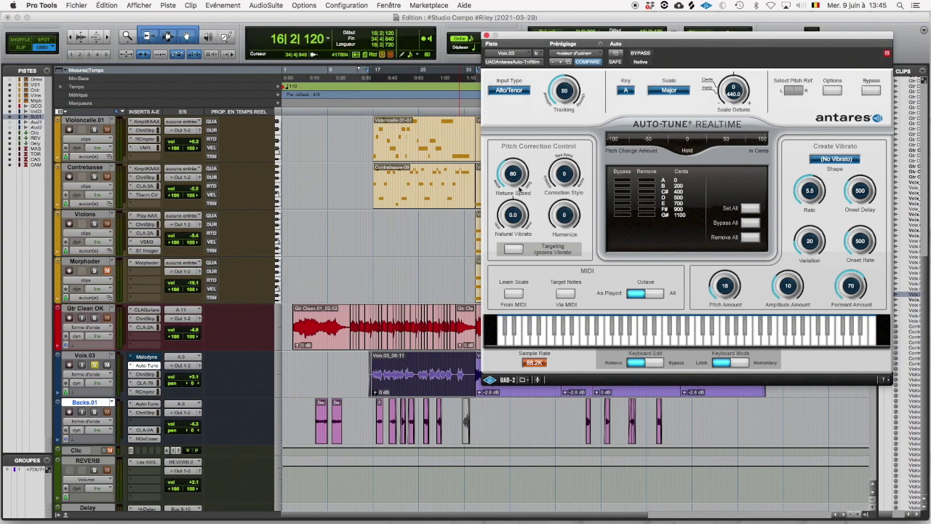
Audition the vocal with Retune Speed at 0, and set Retune Speed to 54.
left_click_drag(507, 176, 521, 118)
key("space")
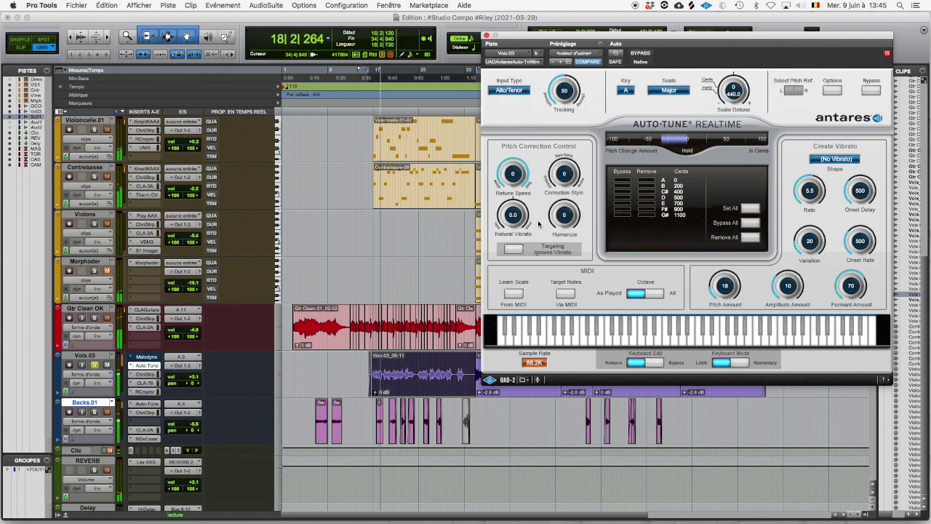
key("space")
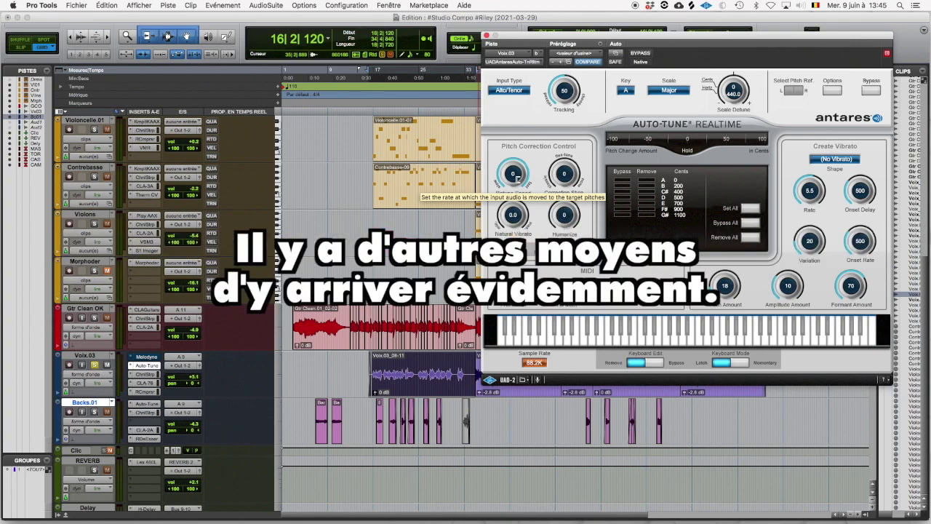
left_click_drag(516, 178, 517, 169)
left_click_drag(507, 203, 512, 198)
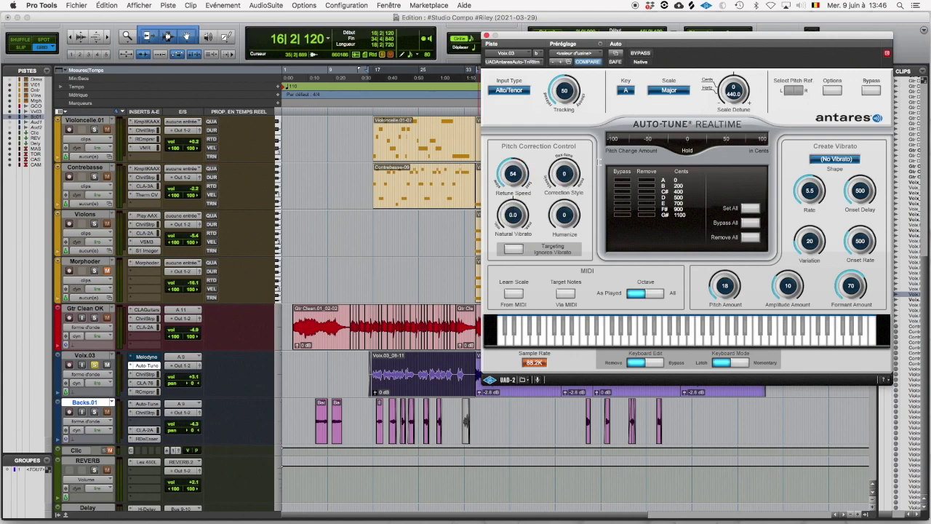
Audition Correction Style at 53 with Retune Speed at 0, and raise Correction Style to 74.
left_click_drag(552, 171, 557, 142)
left_click_drag(557, 143, 557, 138)
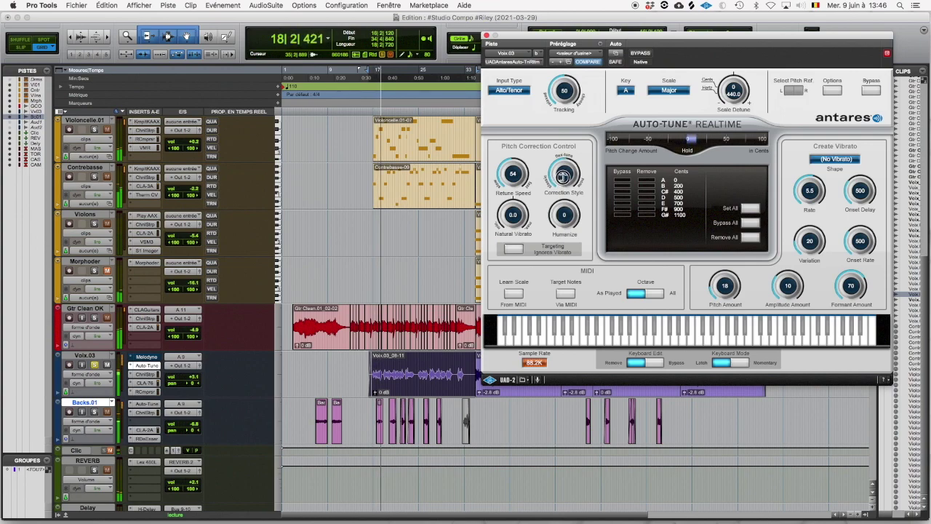
mouse_move(511, 145)
left_mouse_down()
mouse_move(511, 157)
mouse_move(514, 128)
left_mouse_up()
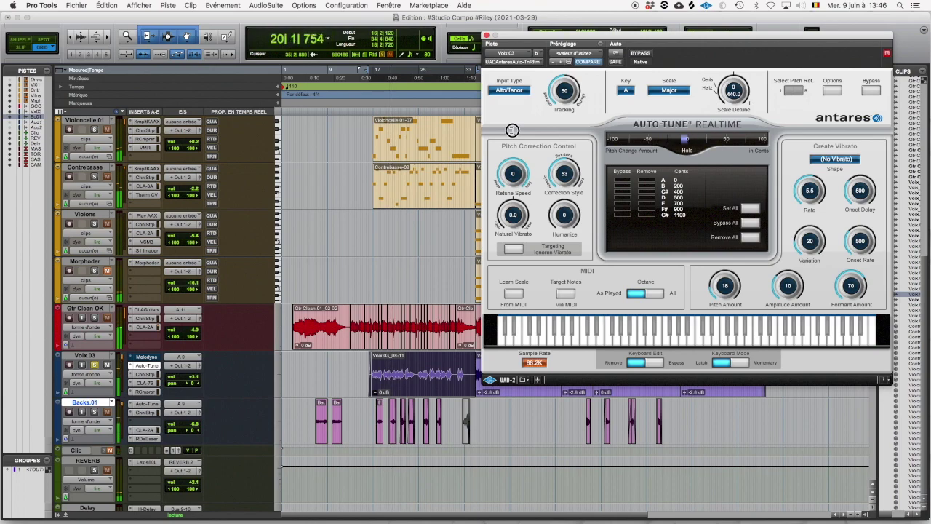
left_click_drag(554, 171, 556, 204)
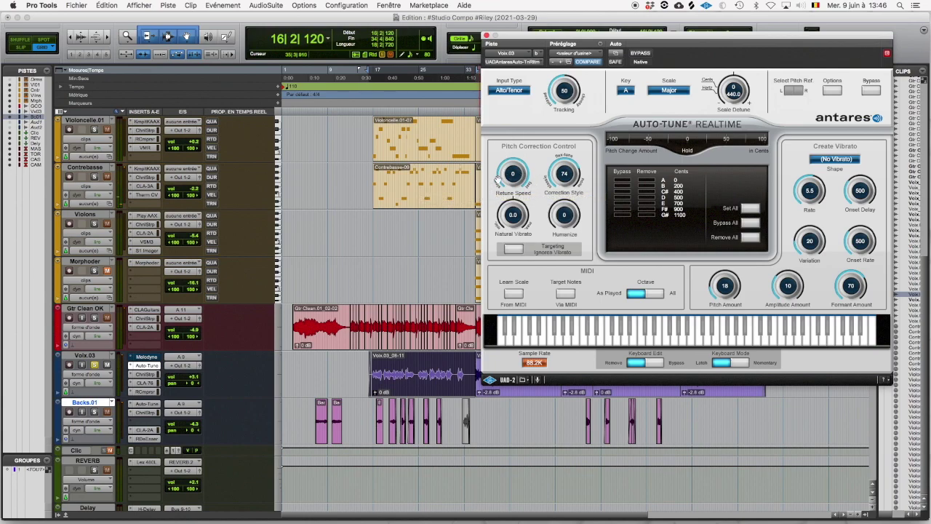
Set Retune Speed to 49, Correction Style to 24 and Humanize to 22 while auditioning the vocal.
left_click_drag(505, 177, 550, 223)
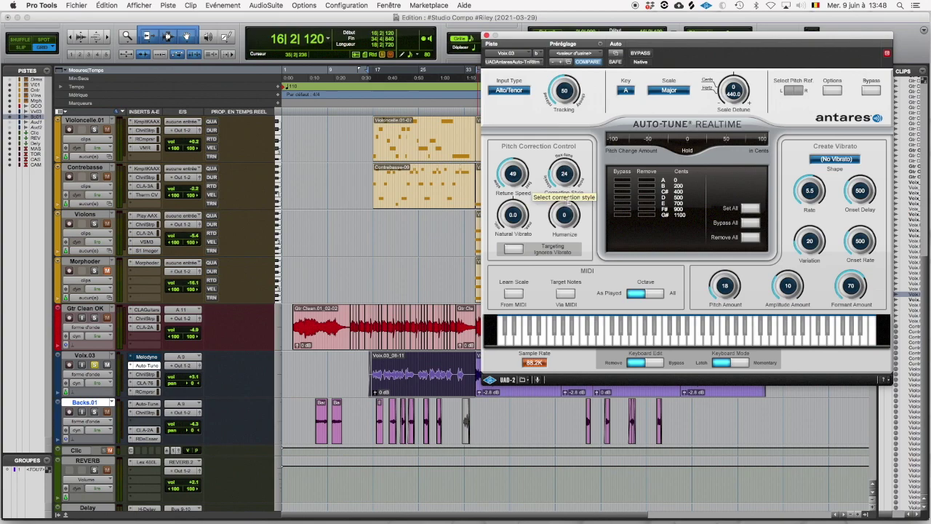
left_click_drag(562, 216, 566, 180)
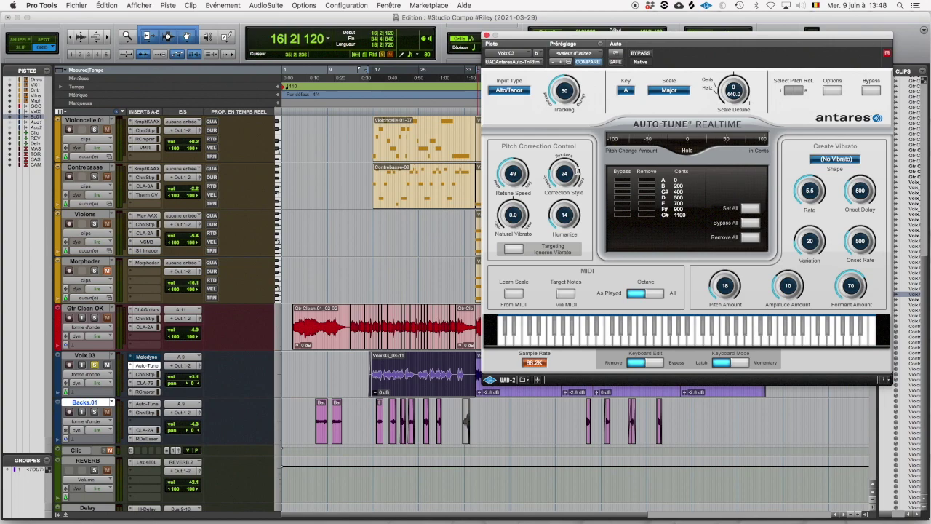
left_click_drag(558, 215, 558, 190)
key("space")
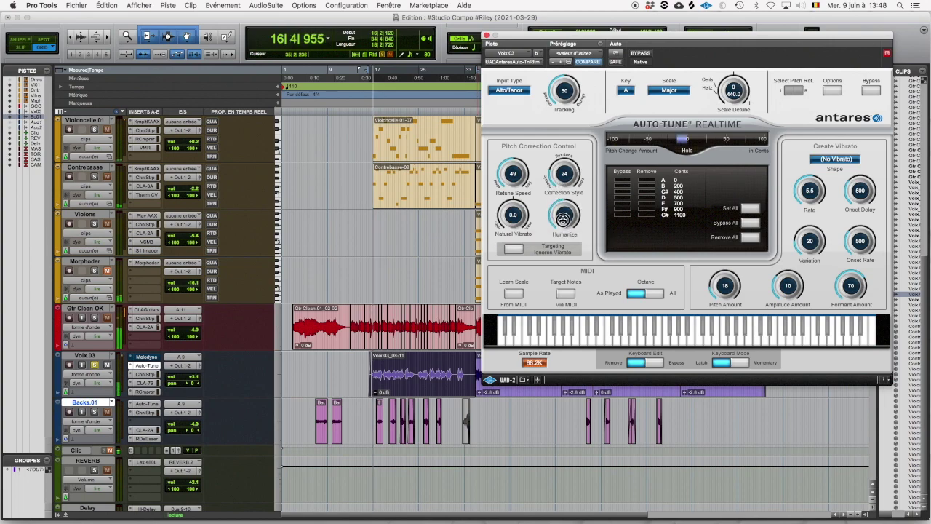
left_click_drag(563, 216, 556, 242)
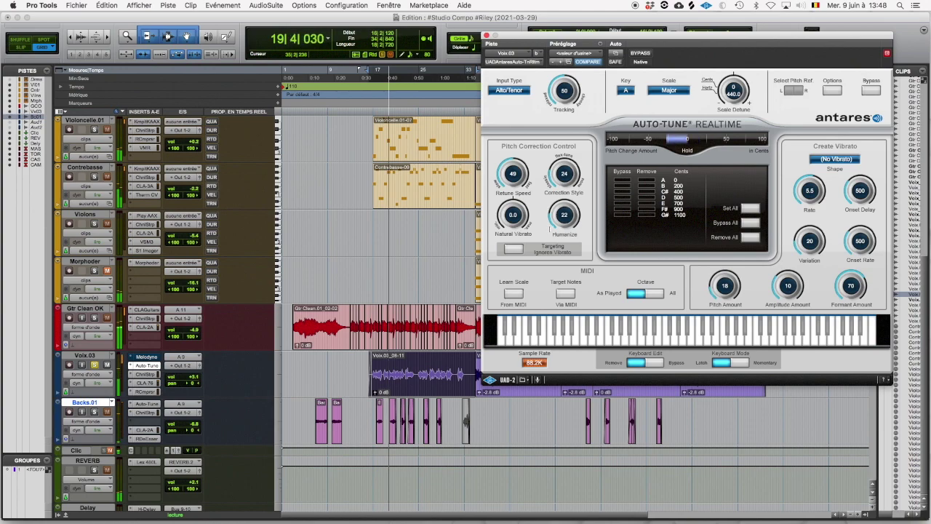
Fine-tune Correction Style to 23 and Humanize to 26 during playback.
left_click_drag(555, 175, 554, 182)
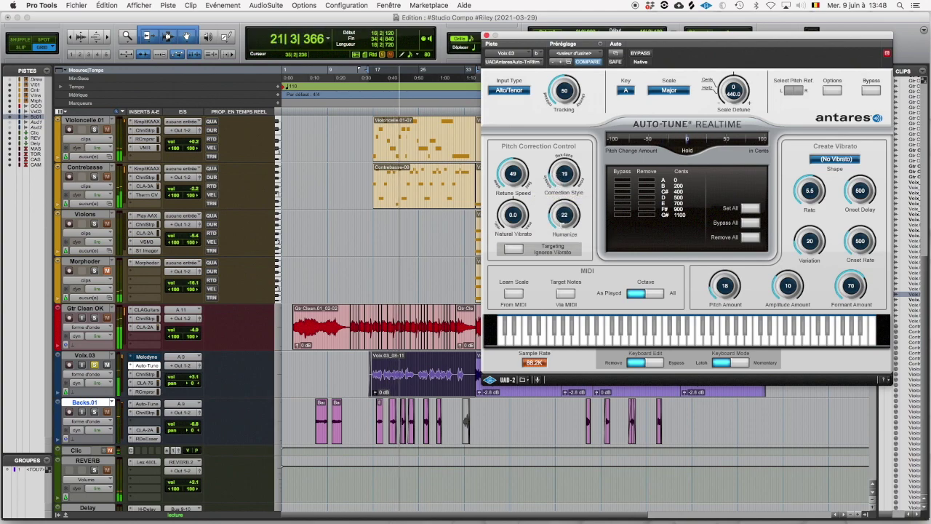
left_click_drag(563, 182, 562, 177)
left_click_drag(563, 216, 563, 211)
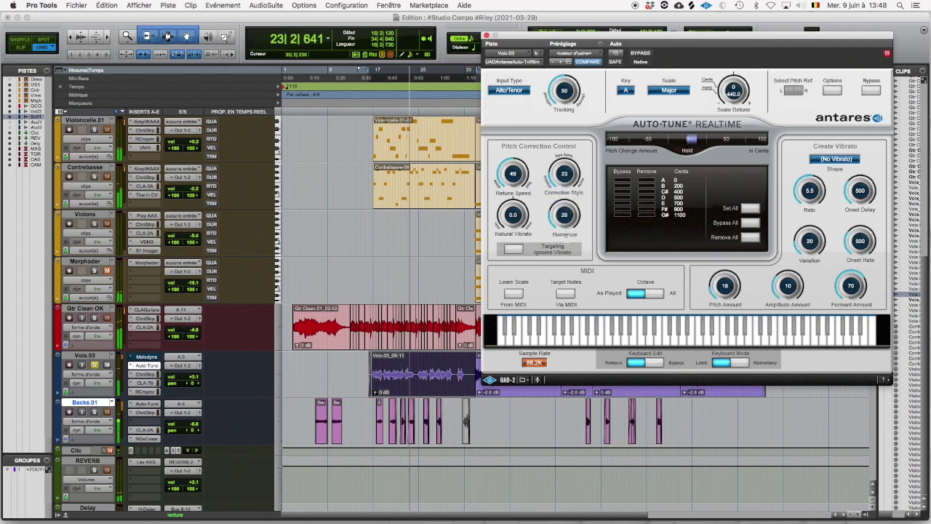
Audition the vocal with Humanize at 100, and set Humanize to 31.
left_click_drag(565, 233, 562, 110)
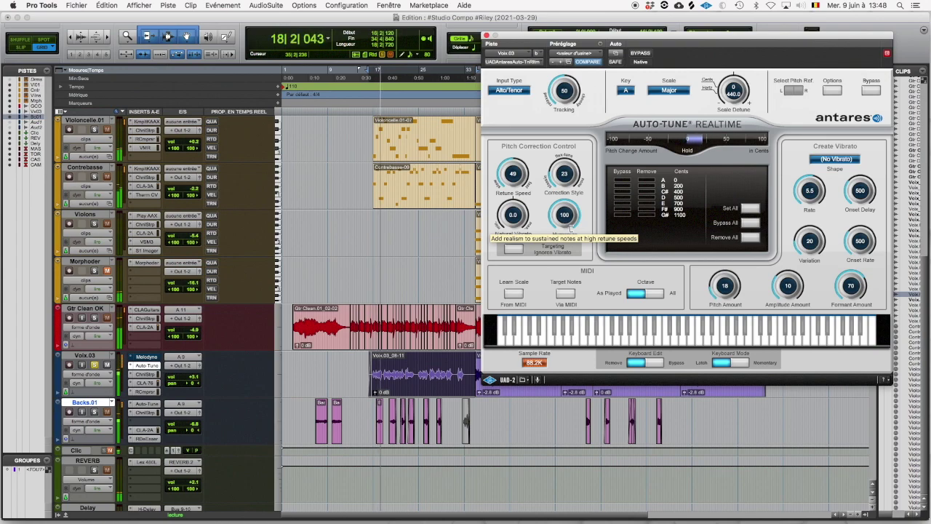
key("space")
left_click_drag(565, 217, 566, 175)
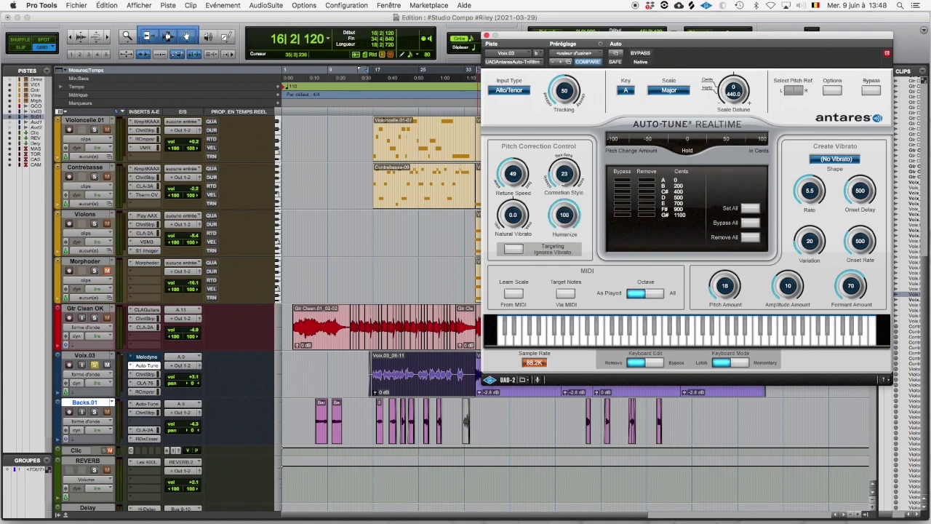
left_click_drag(555, 217, 547, 266)
Try Natural Vibrato at 12.0 during playback and return it to zero.
left_click_drag(513, 222, 506, 270)
left_click_drag(520, 233, 525, 182)
key("space")
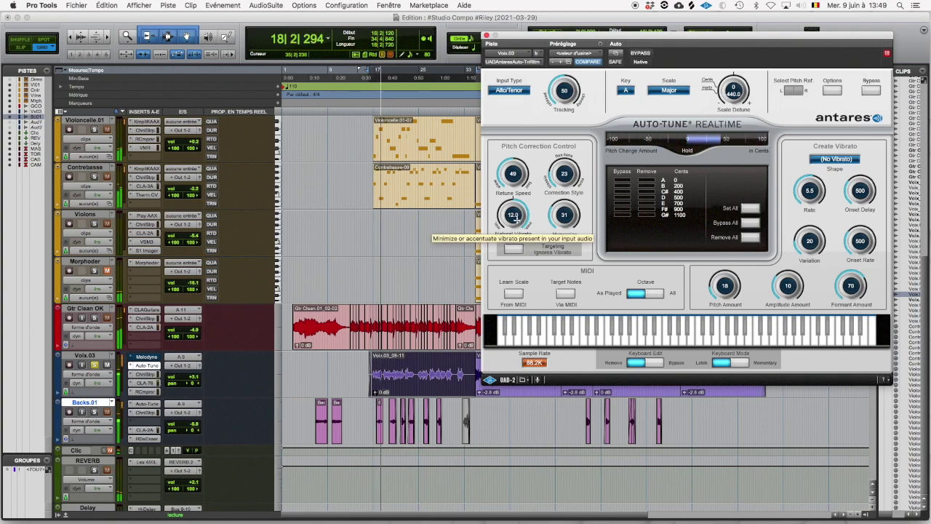
mouse_move(514, 216)
left_mouse_down()
mouse_move(490, 394)
mouse_move(507, 224)
left_mouse_up()
key("space")
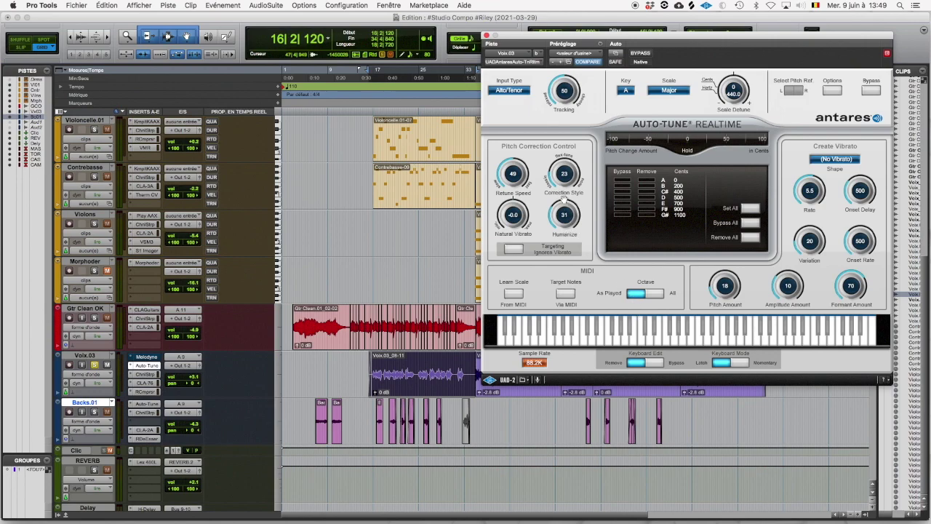
Close the Auto-Tune Realtime window of the Voix.03 track.
left_click_drag(574, 41, 474, 46)
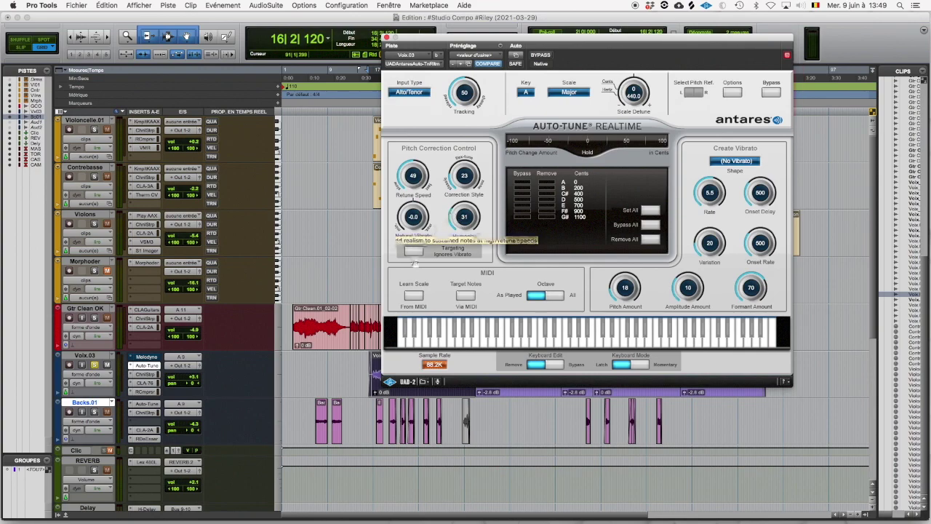
scroll(416, 181, "down", 10)
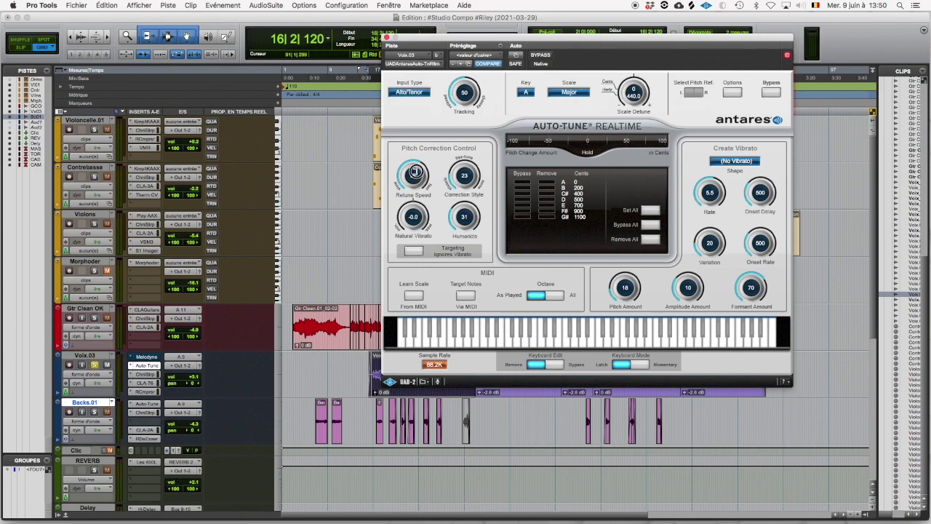
scroll(412, 179, "down", 3)
left_click(387, 36)
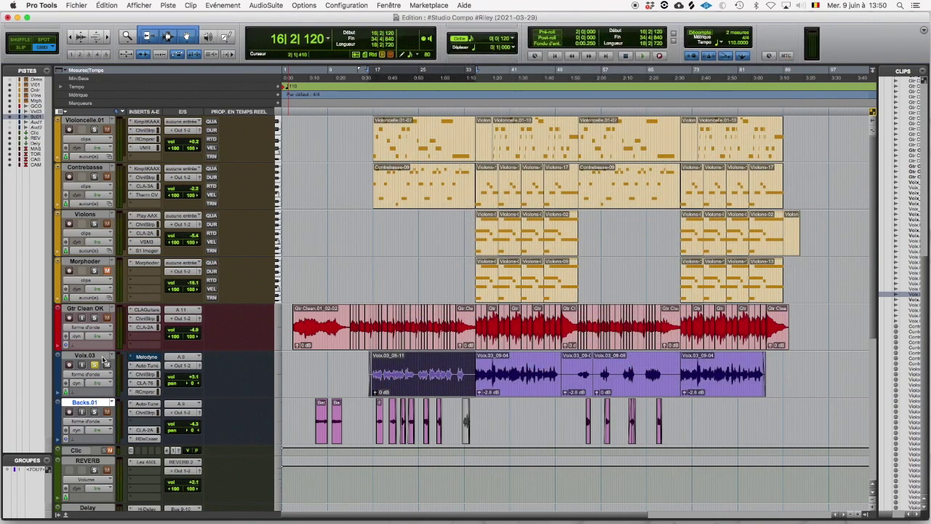
Play the selected passage in the full mix, repeatedly bypassing and re-enabling Auto-Tune on Voix.03 to compare the vocal.
key("space")
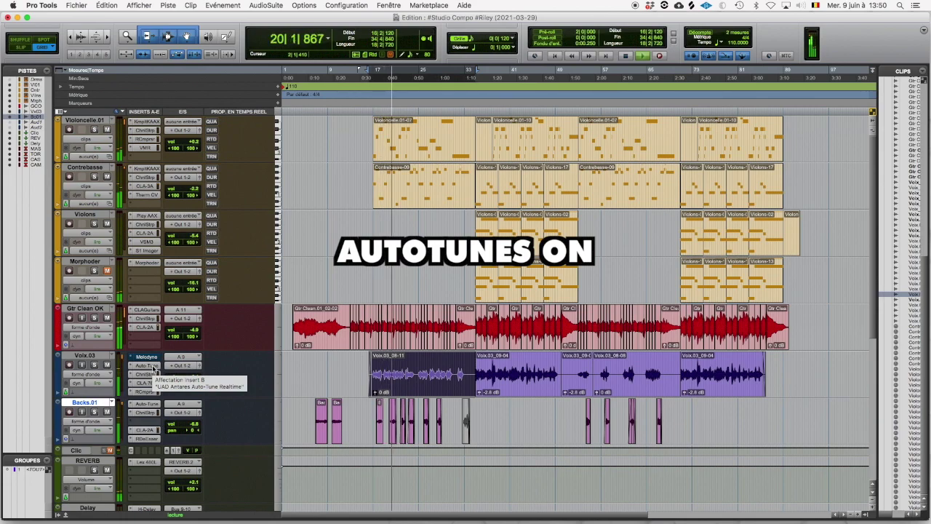
left_click(154, 369, "super")
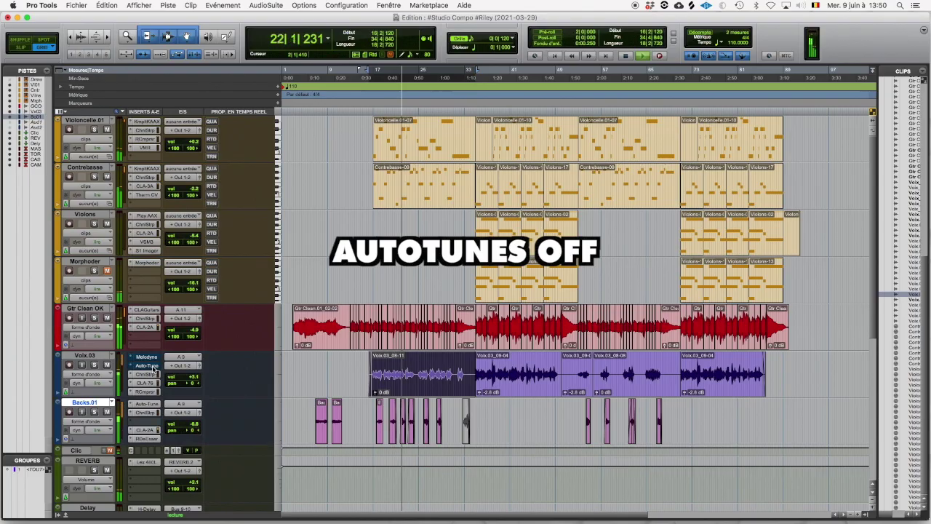
left_click(154, 369, "super")
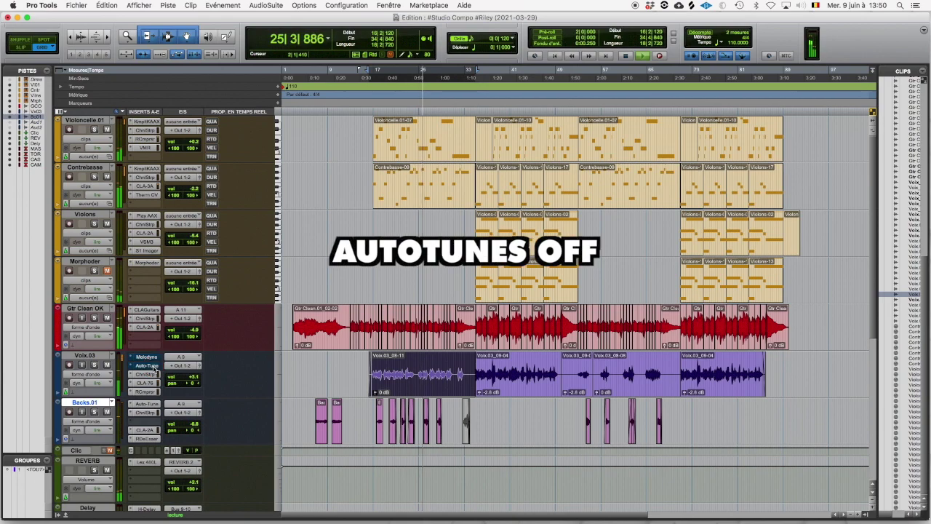
left_click(154, 369, "super")
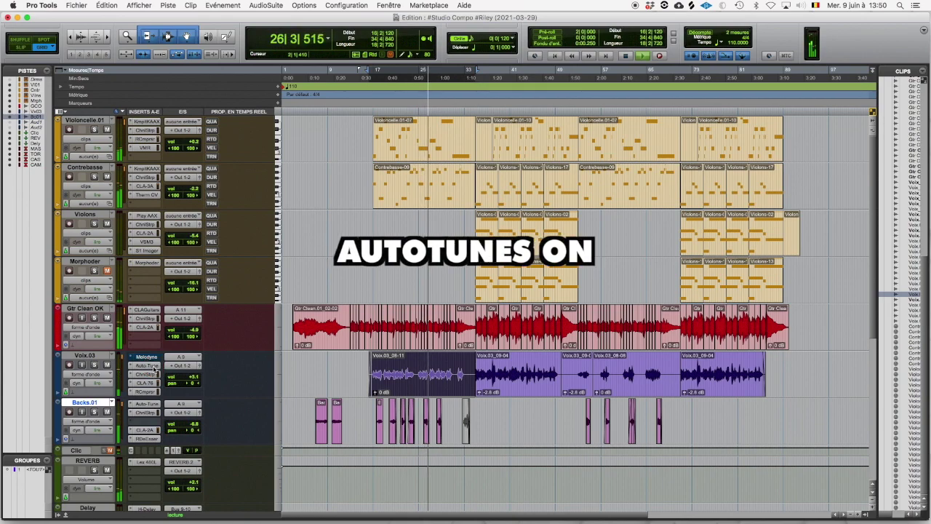
left_click(153, 370, "super")
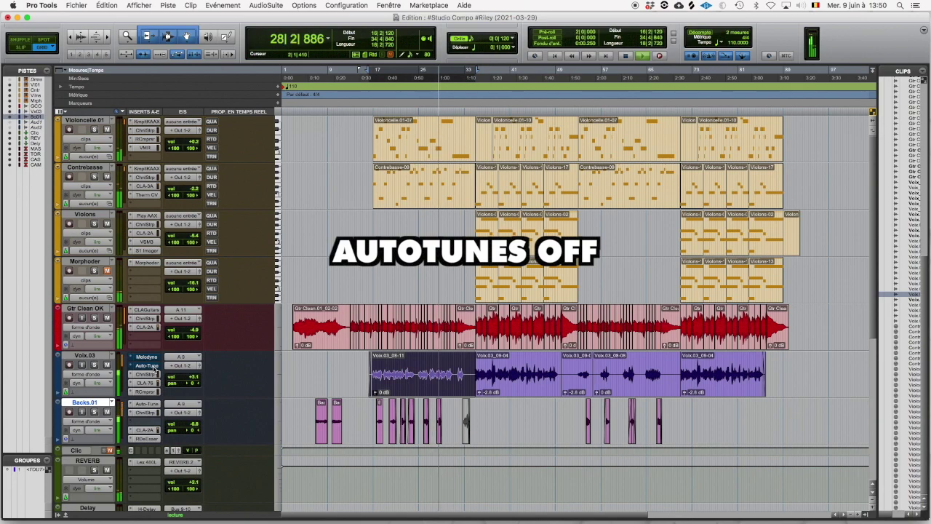
left_click(153, 370, "super")
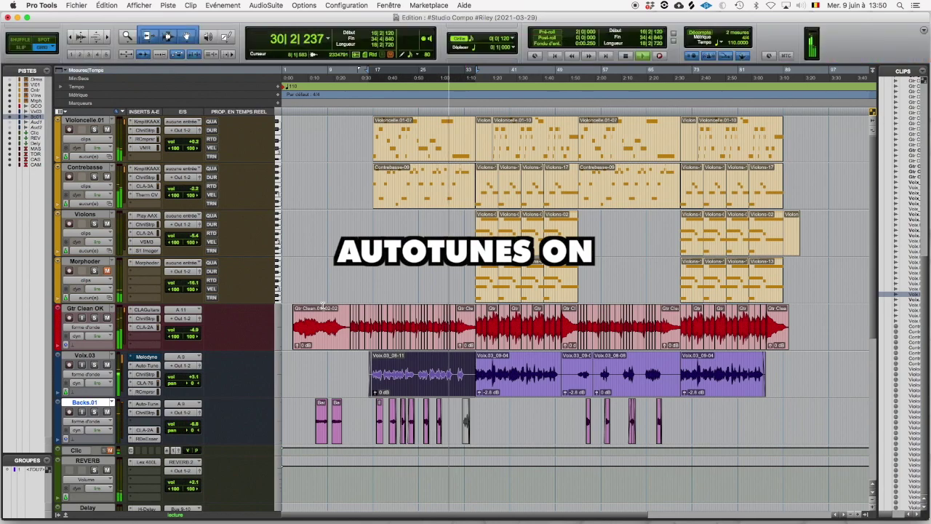
key("space")
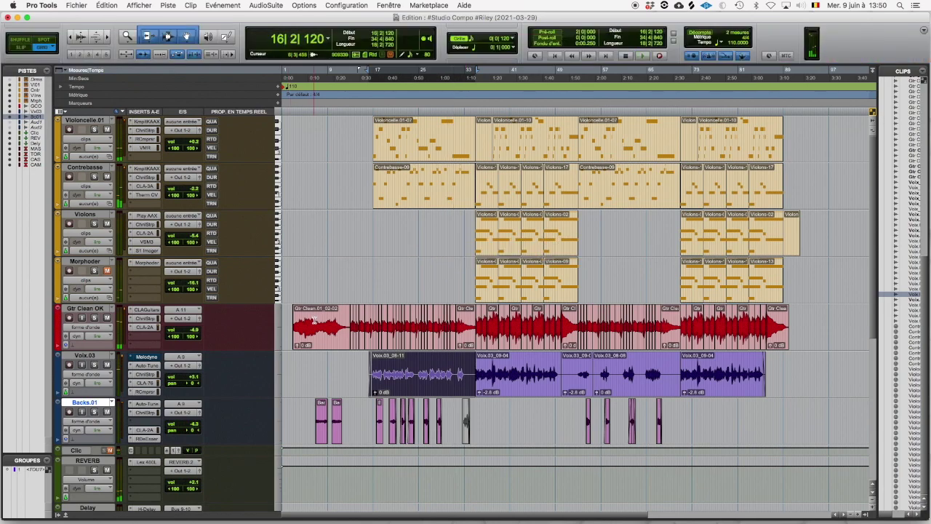